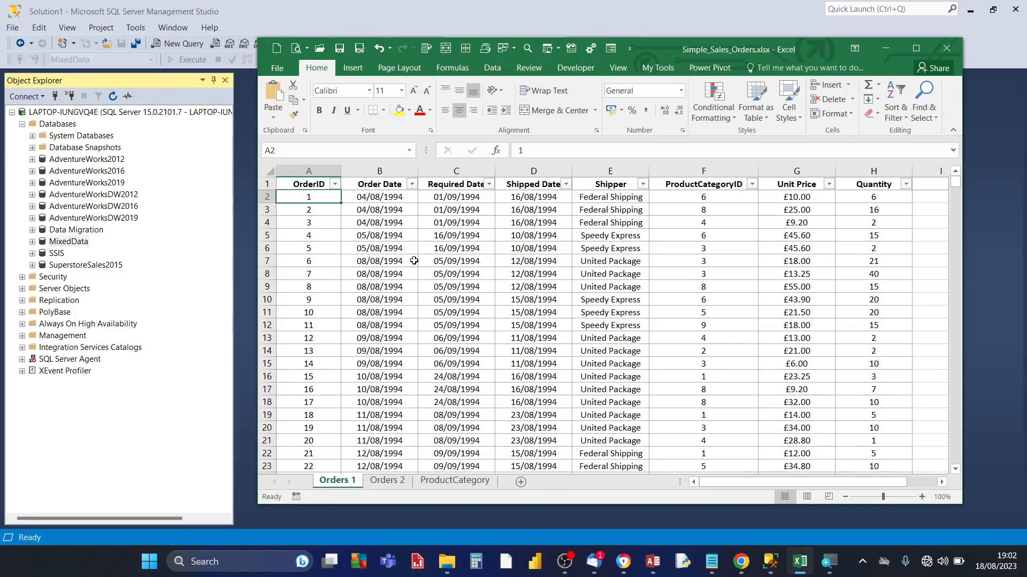
# - Look through the Orders 1, Orders 2 and ProductCategory sheets of the sales workbook, then return to Orders 1
pyautogui.click(414, 261)
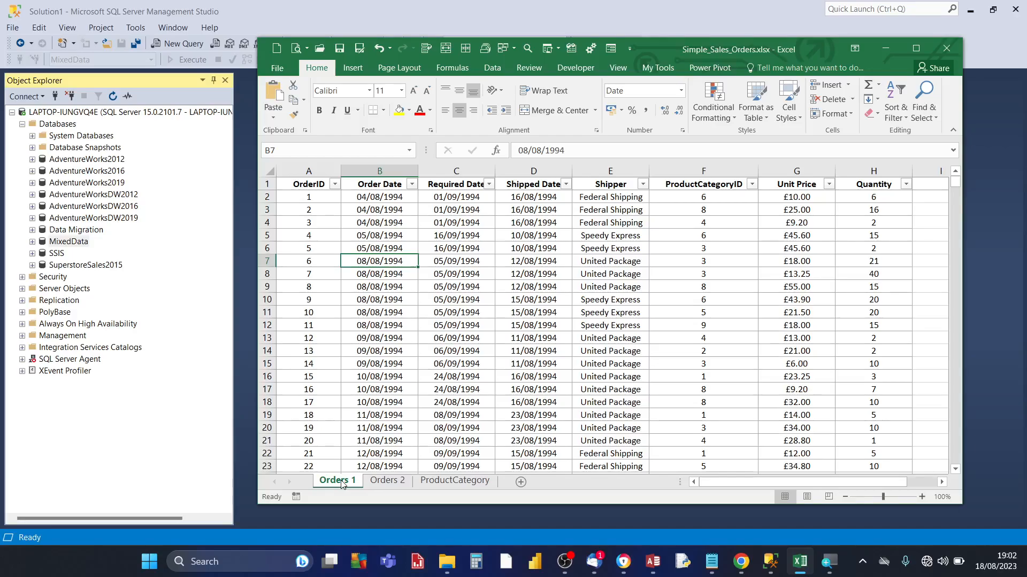
pyautogui.click(371, 482)
pyautogui.click(454, 481)
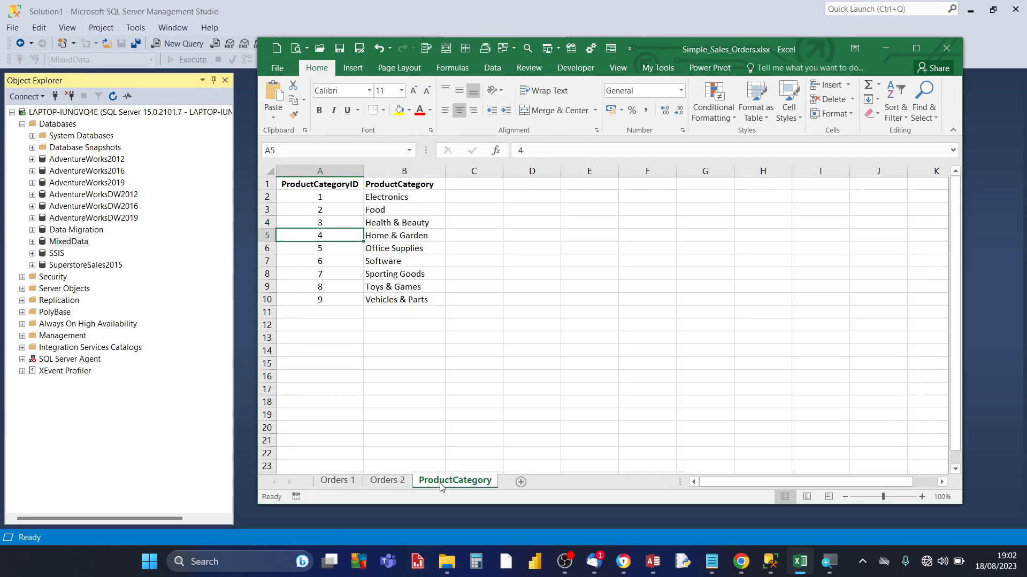
pyautogui.click(345, 482)
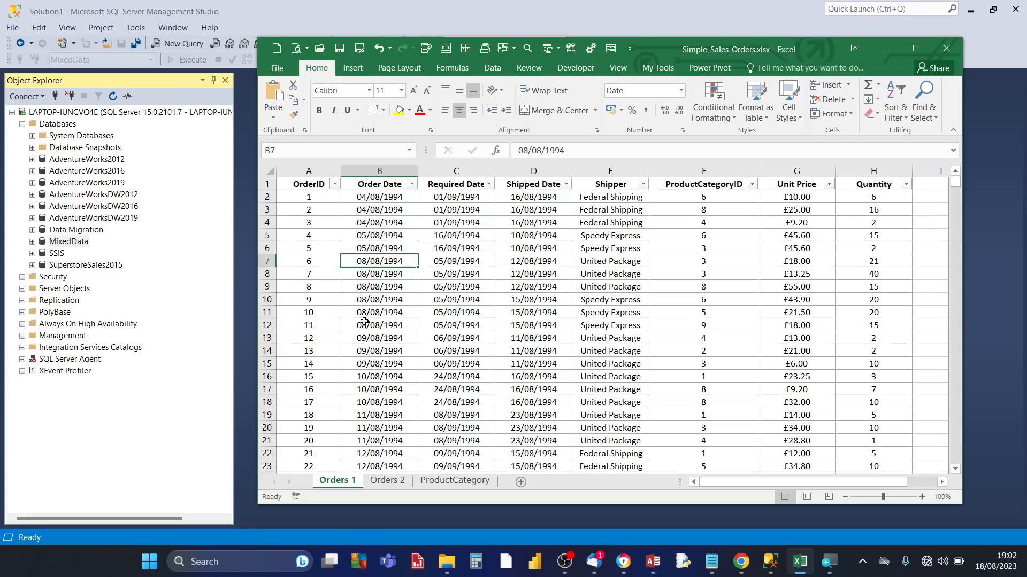
# - Examine the first order's fields from OrderID to ProductCategoryID on Orders 1 and check the category lookup on the ProductCategory sheet
pyautogui.click(310, 199)
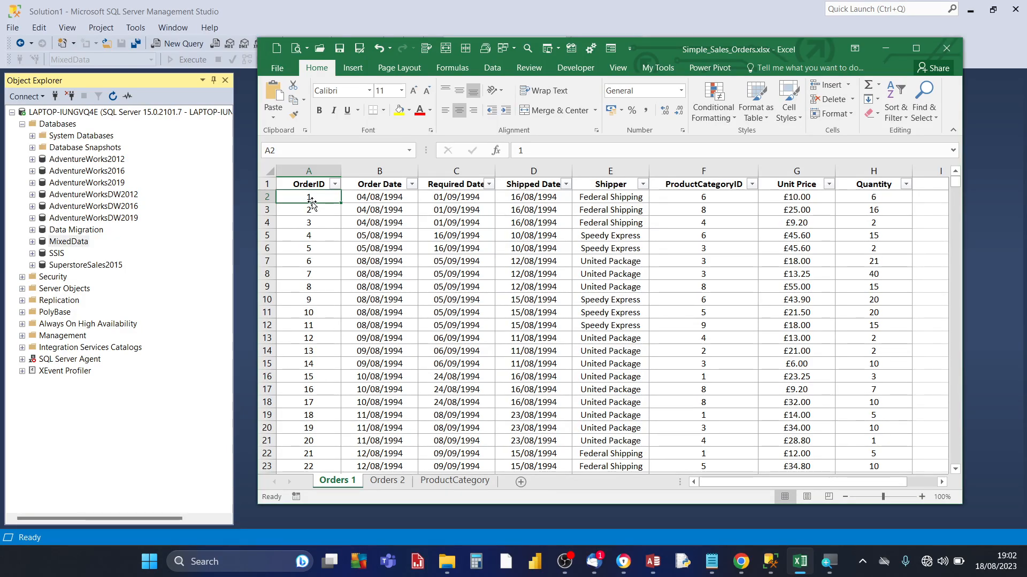
pyautogui.press('Right')
pyautogui.press('Right')
pyautogui.press('Right')
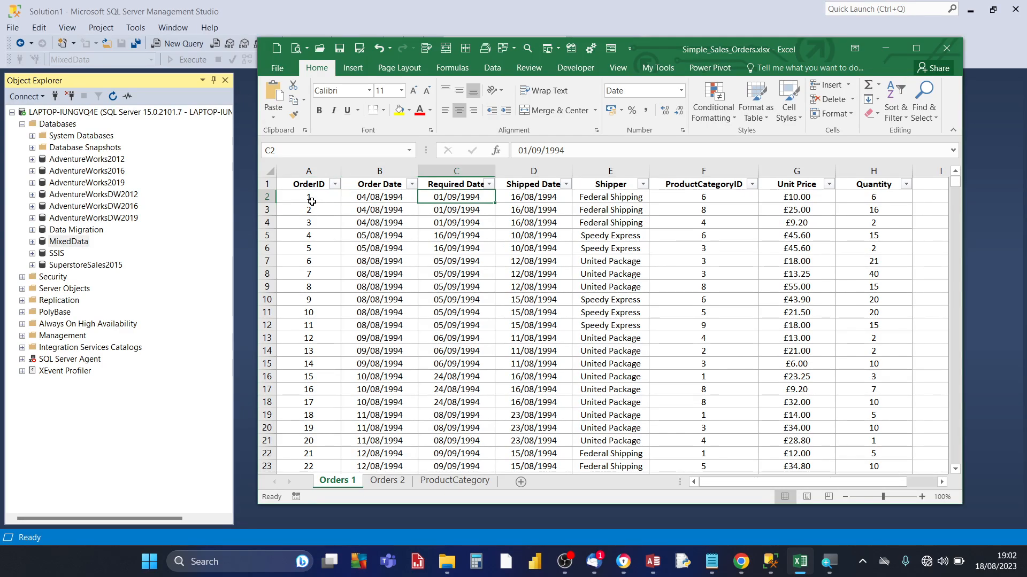
pyautogui.press('Right')
pyautogui.press('Right')
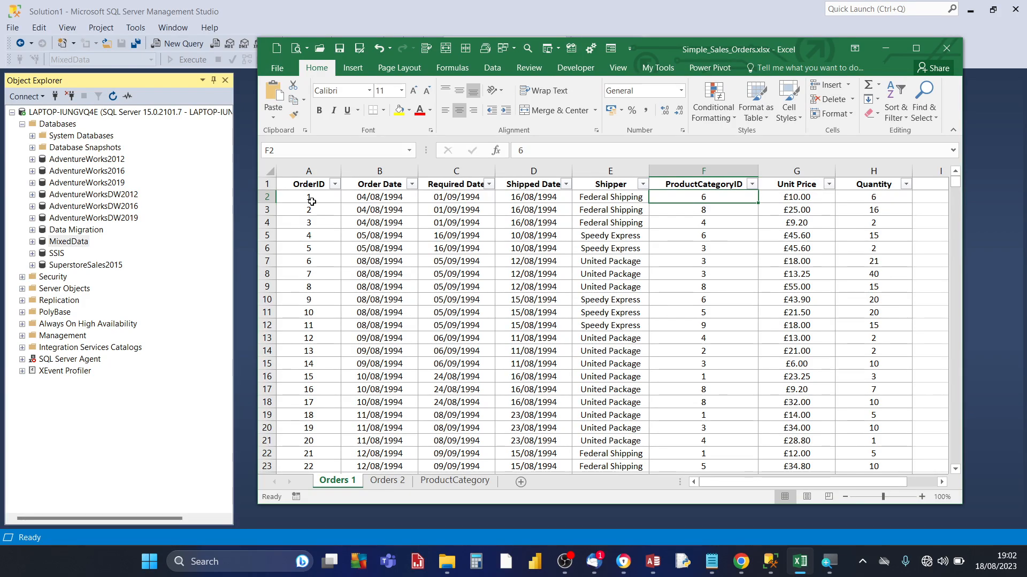
pyautogui.click(445, 483)
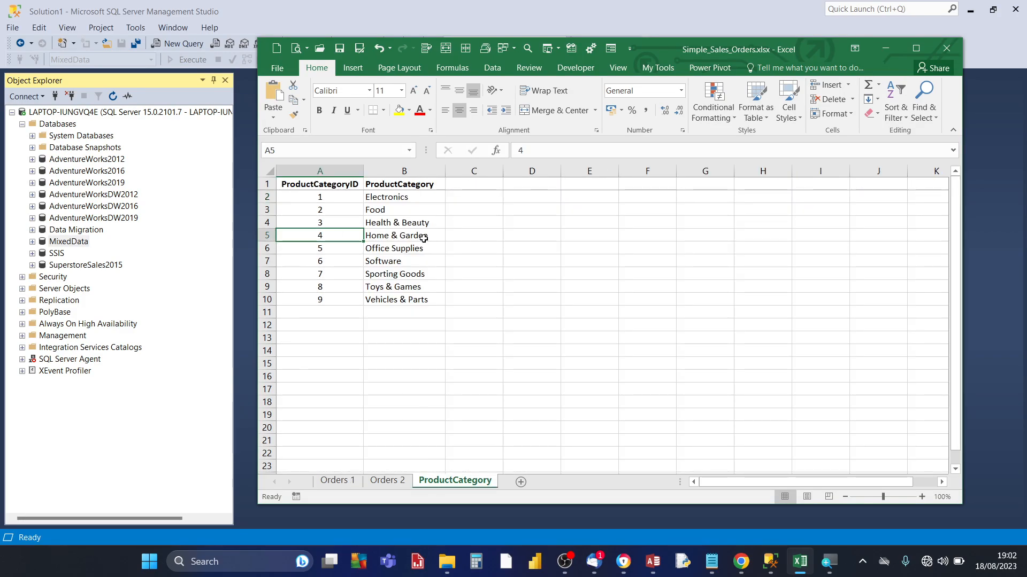
pyautogui.click(343, 482)
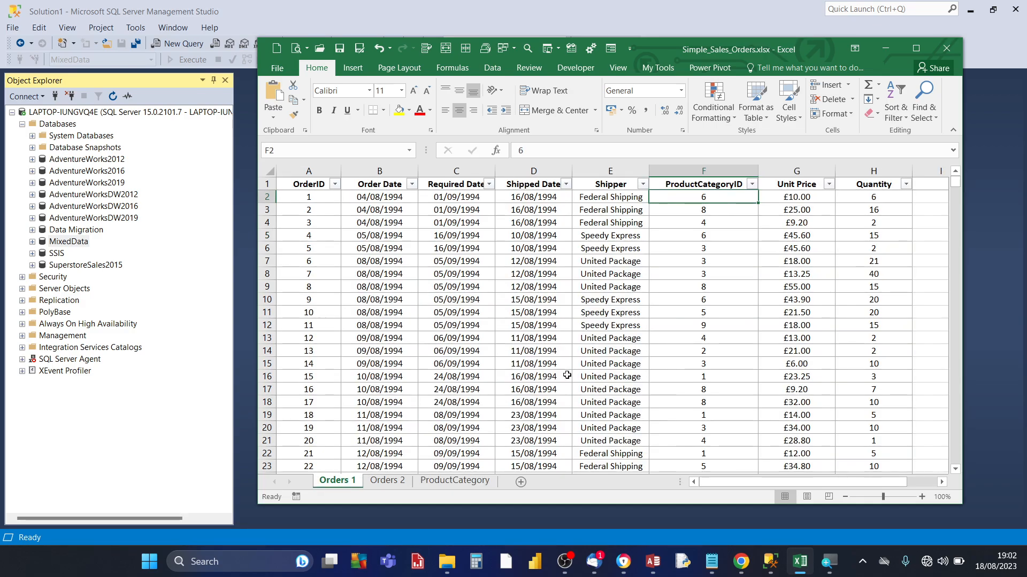
# - Examine the ProductCategoryID, Unit Price and Quantity fields on Orders 1 and return to the OrderID column
pyautogui.click(711, 238)
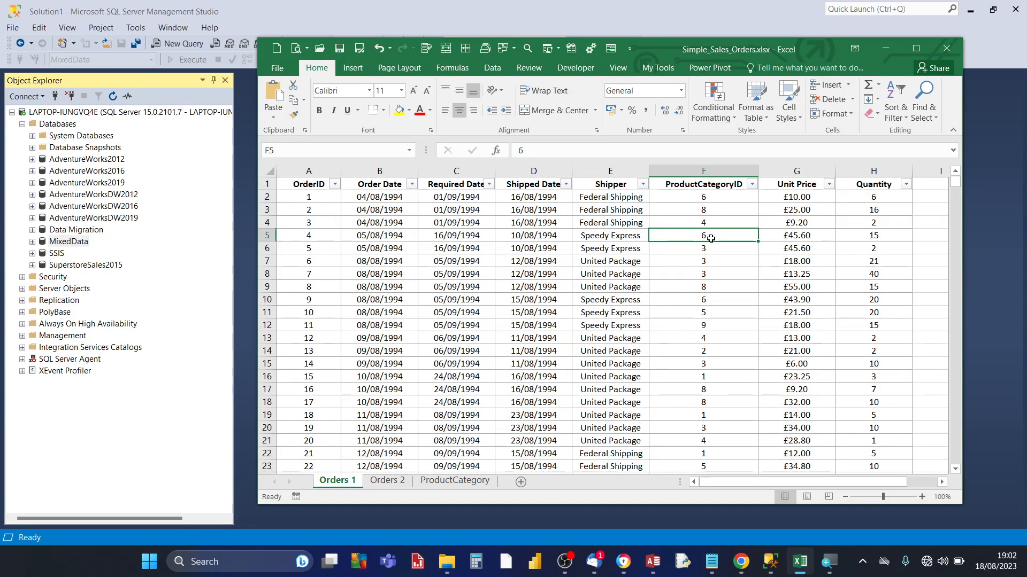
pyautogui.press('Up')
pyautogui.press('Up')
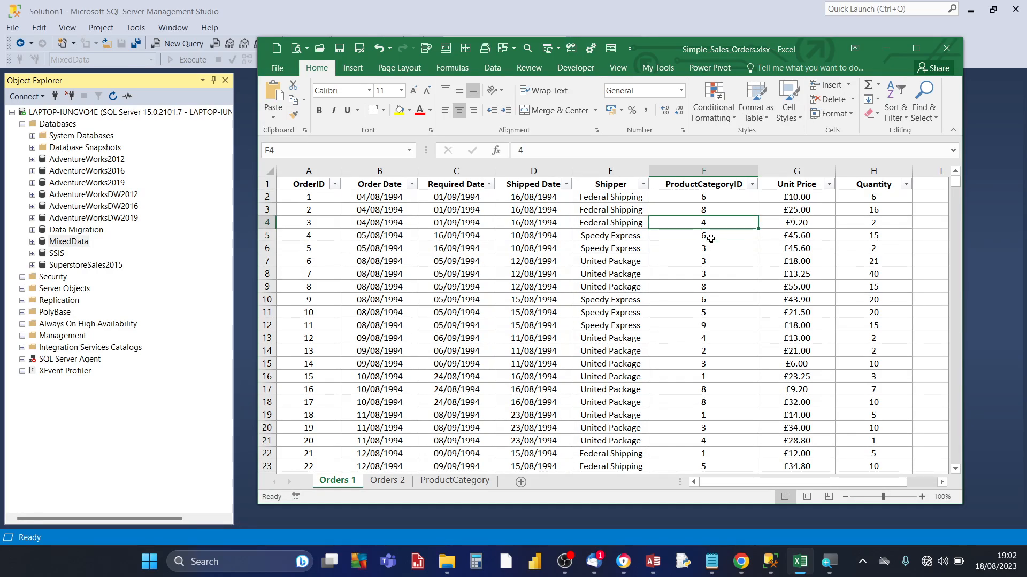
pyautogui.press('Right')
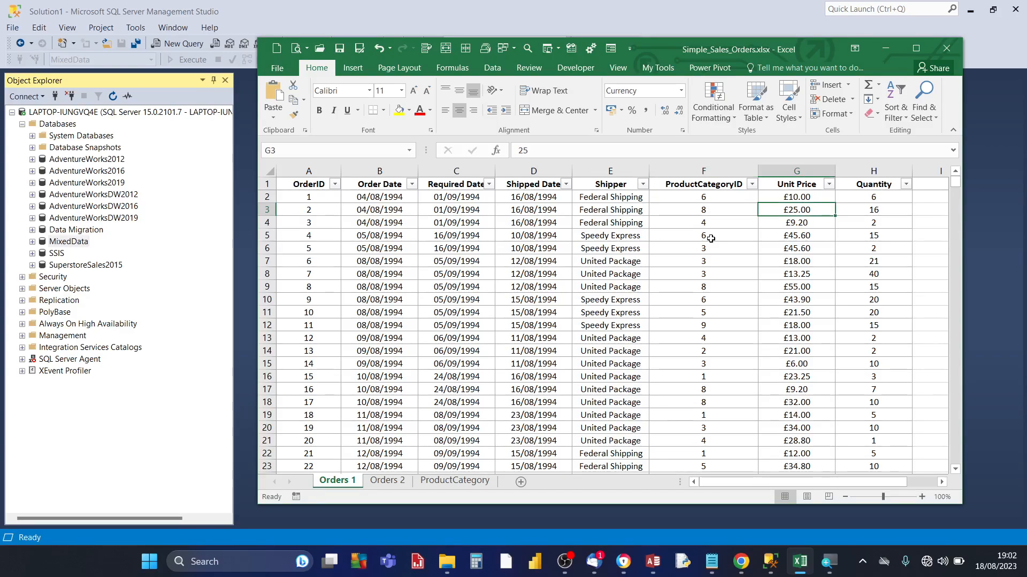
pyautogui.press('Right')
pyautogui.press('Left')
pyautogui.press('Left')
pyautogui.press('Left')
pyautogui.press('Left')
pyautogui.press('Left')
pyautogui.press('Left')
pyautogui.press('Left')
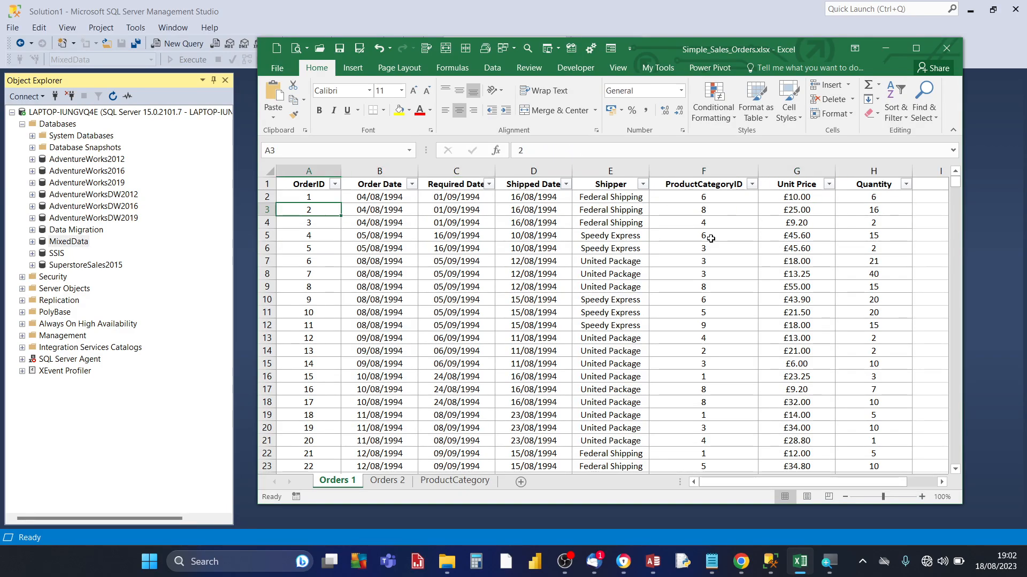
# - Compare the layout of the Orders 2 and ProductCategory sheets with Orders 1, finishing on Orders 1
pyautogui.click(388, 480)
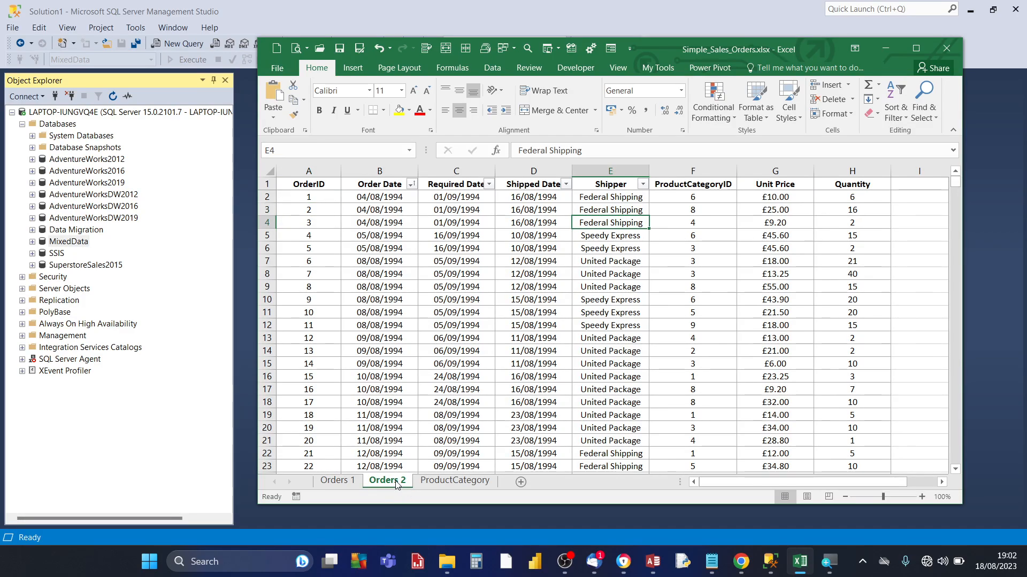
pyautogui.click(429, 486)
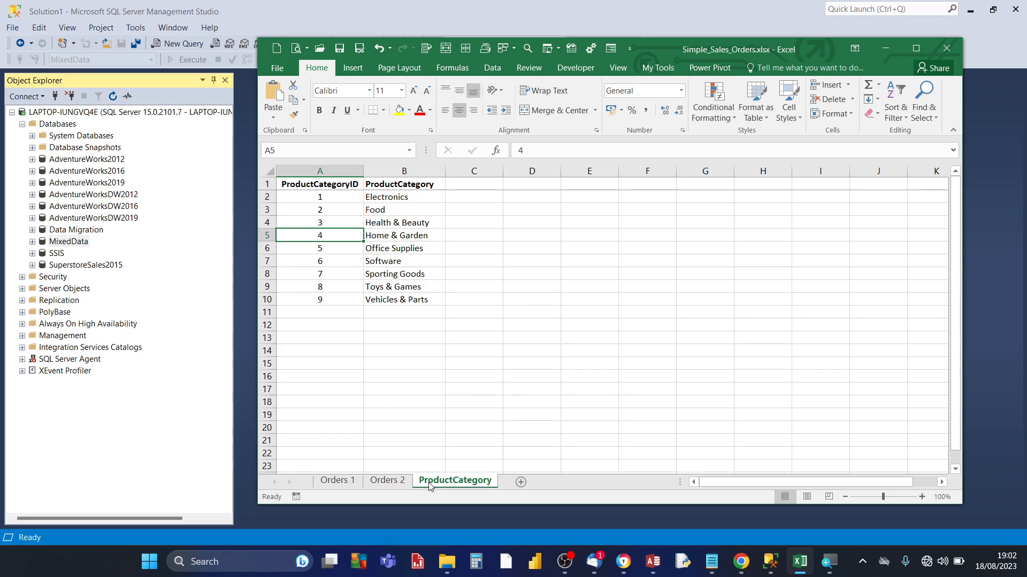
pyautogui.click(348, 482)
pyautogui.hotkey('ctrl', 'pagedown')
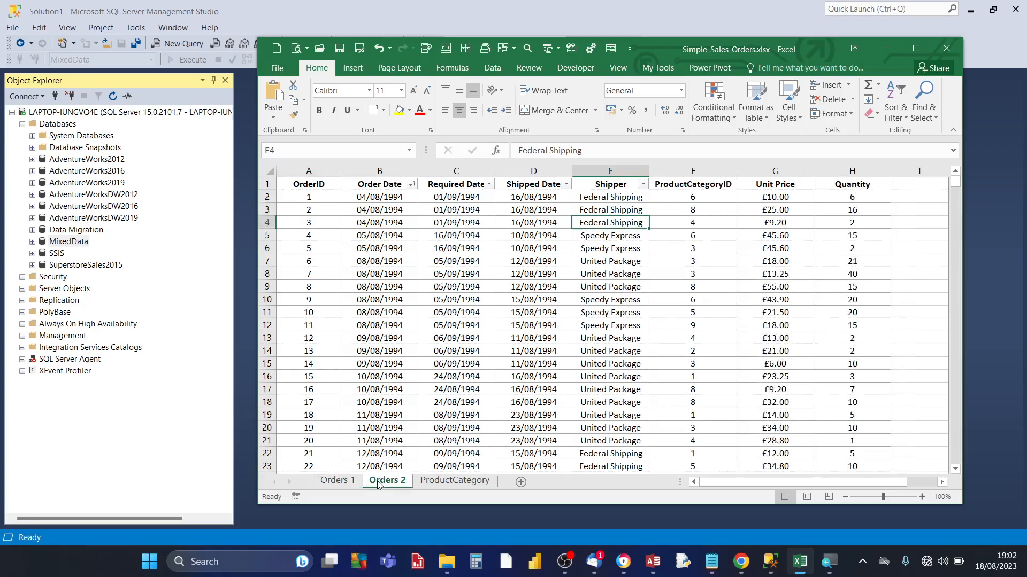
pyautogui.click(345, 483)
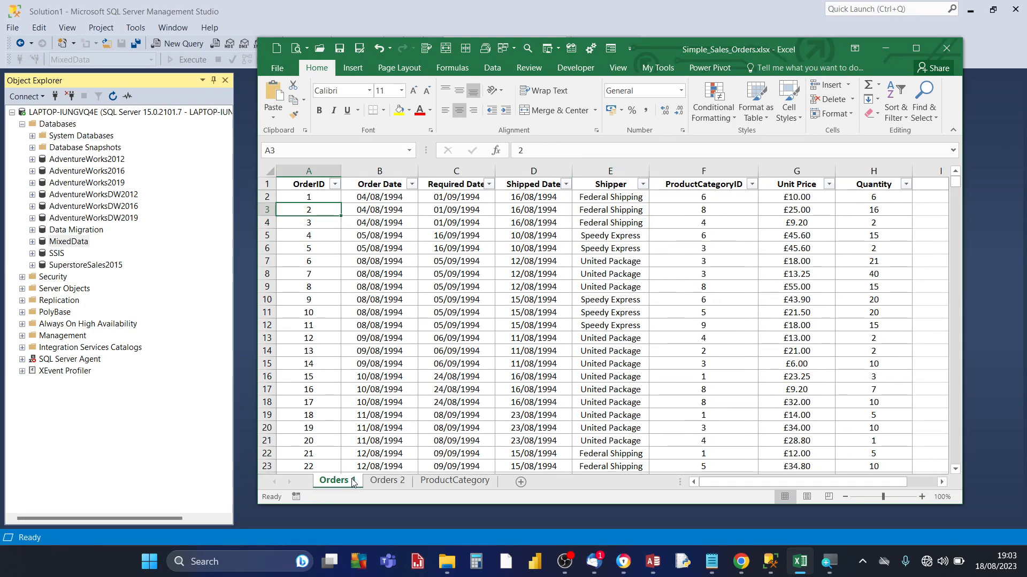
pyautogui.click(387, 484)
pyautogui.click(347, 483)
# - Switch to SQL Server Management Studio and select the MixedData database on the server
pyautogui.click(166, 384)
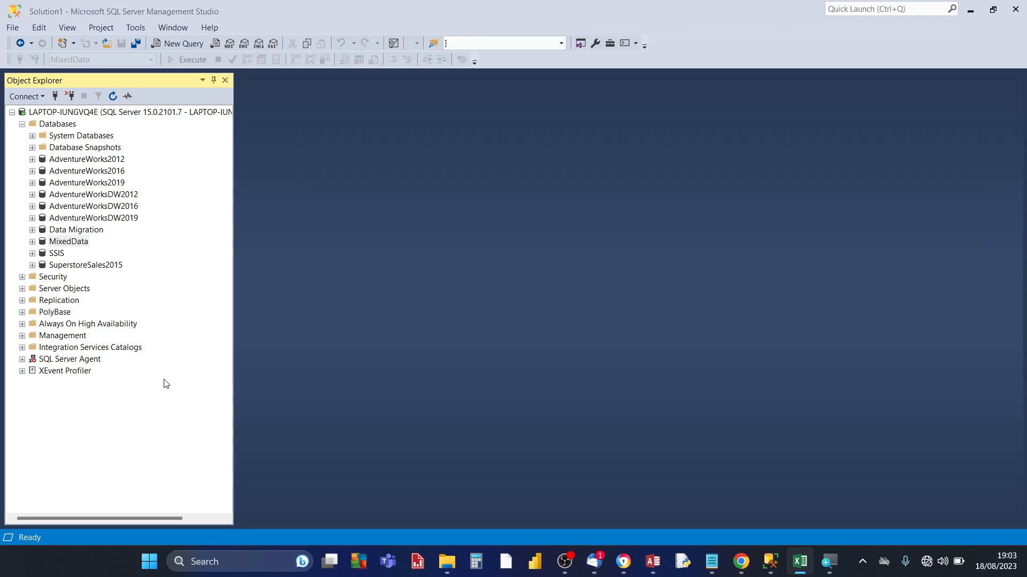
pyautogui.click(62, 128)
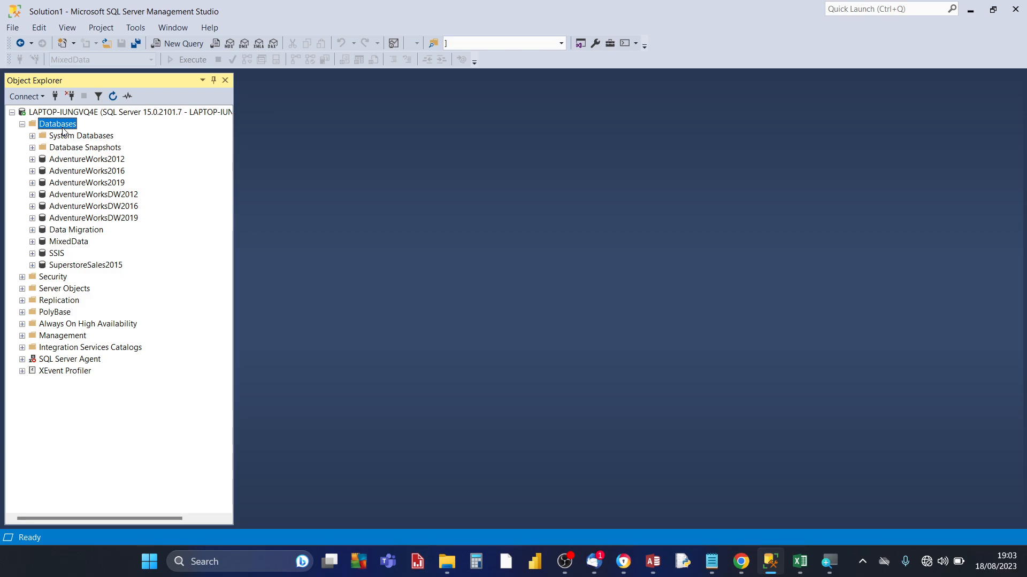
pyautogui.click(69, 244)
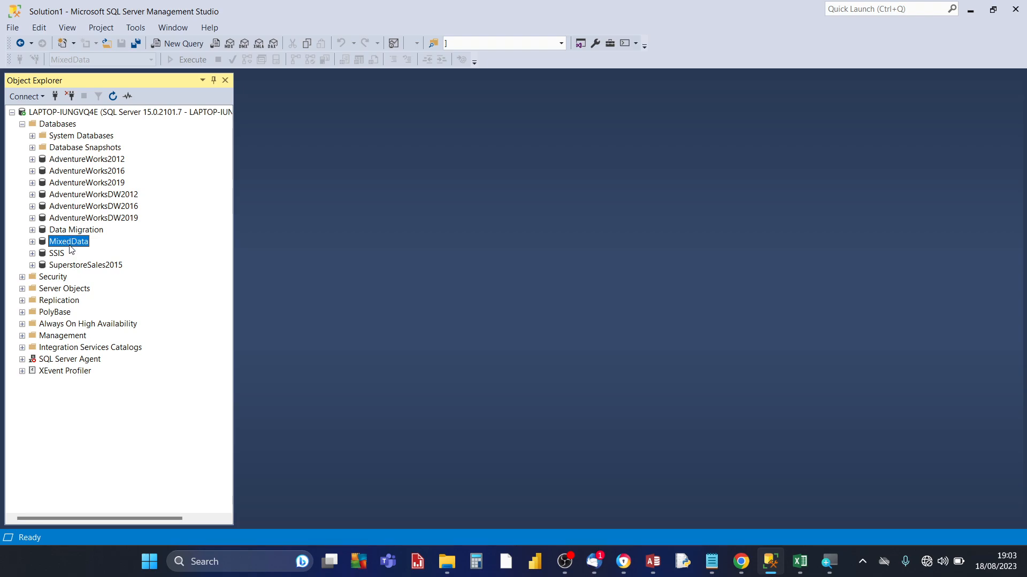
# - Examine the existing tables in the MixedData database and collapse the database again
pyautogui.click(32, 242)
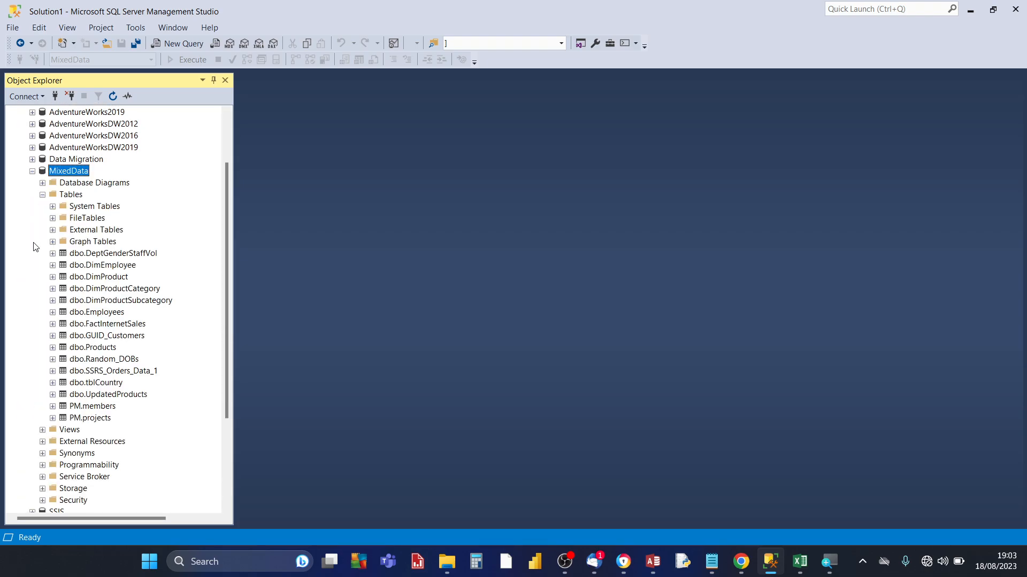
pyautogui.click(42, 194)
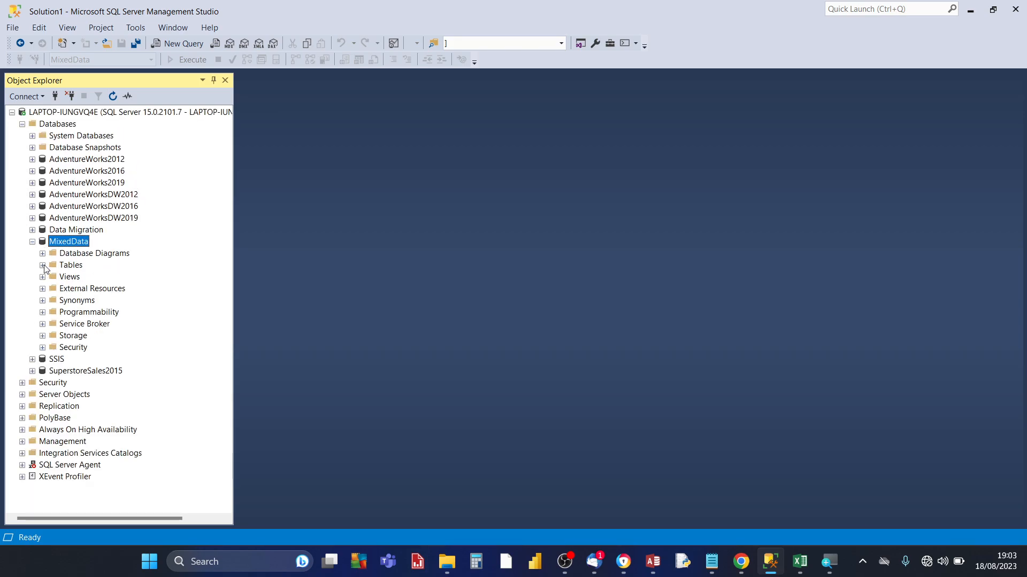
pyautogui.click(42, 266)
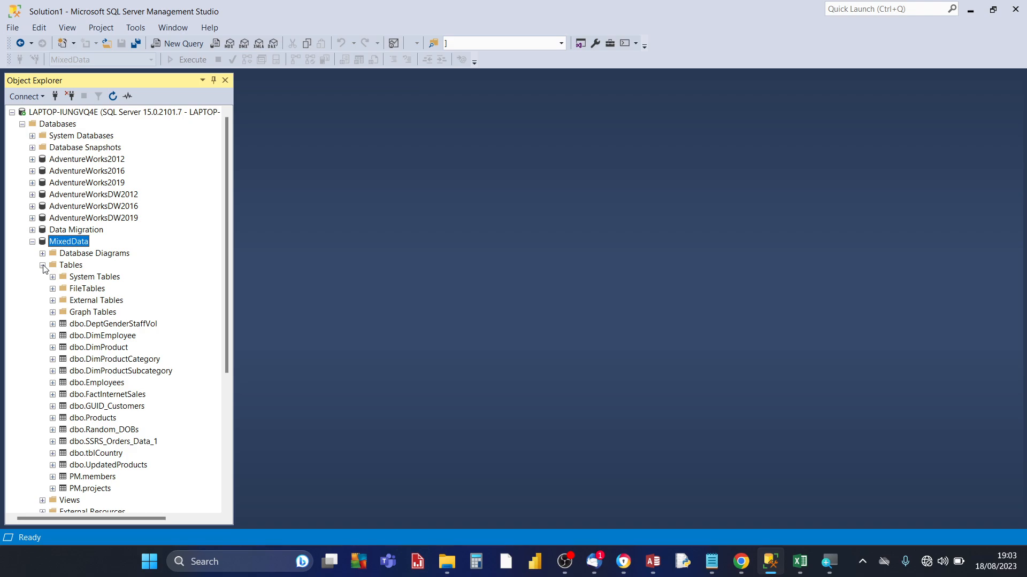
pyautogui.click(43, 266)
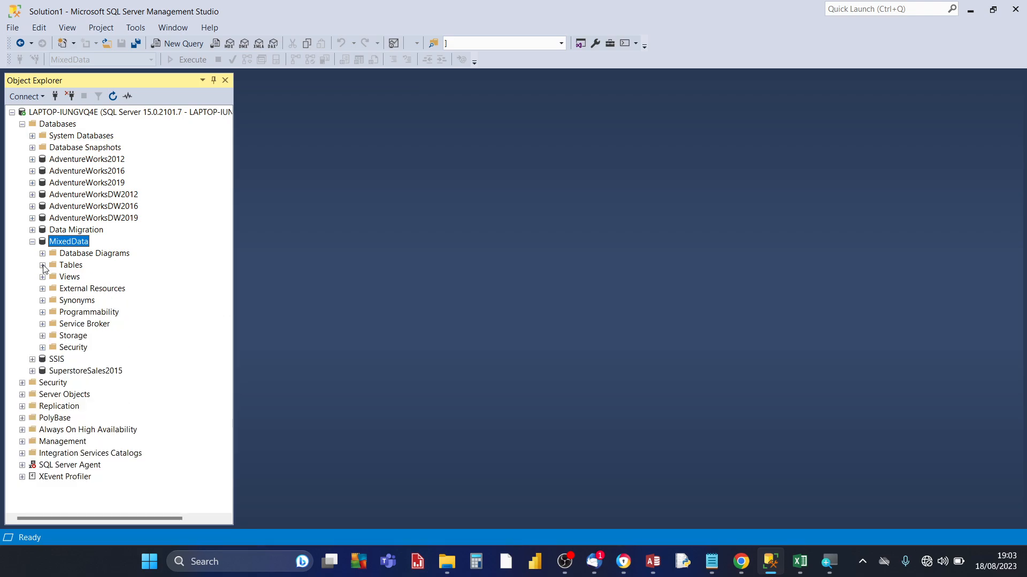
pyautogui.rightClick(74, 267)
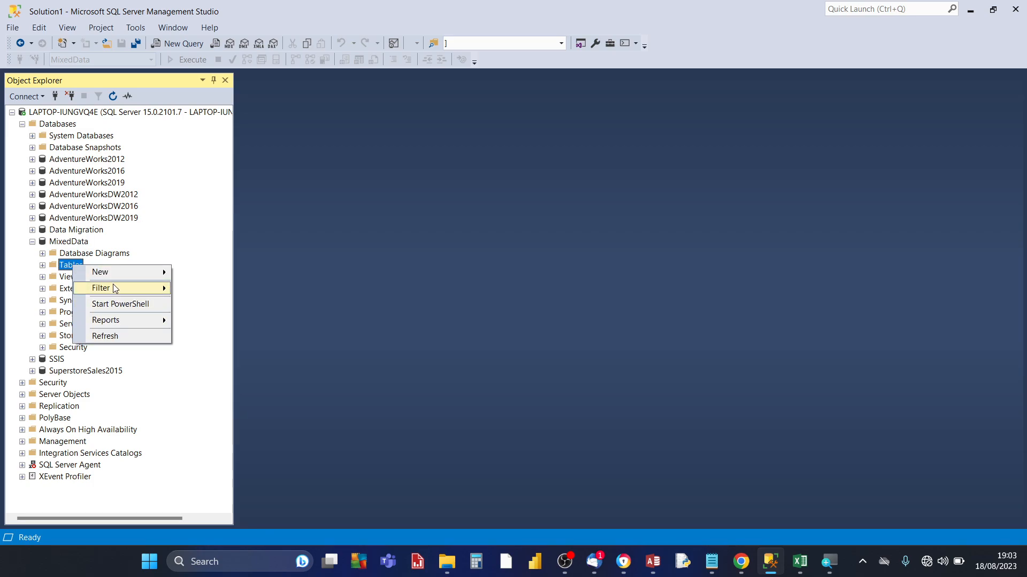
pyautogui.click(68, 244)
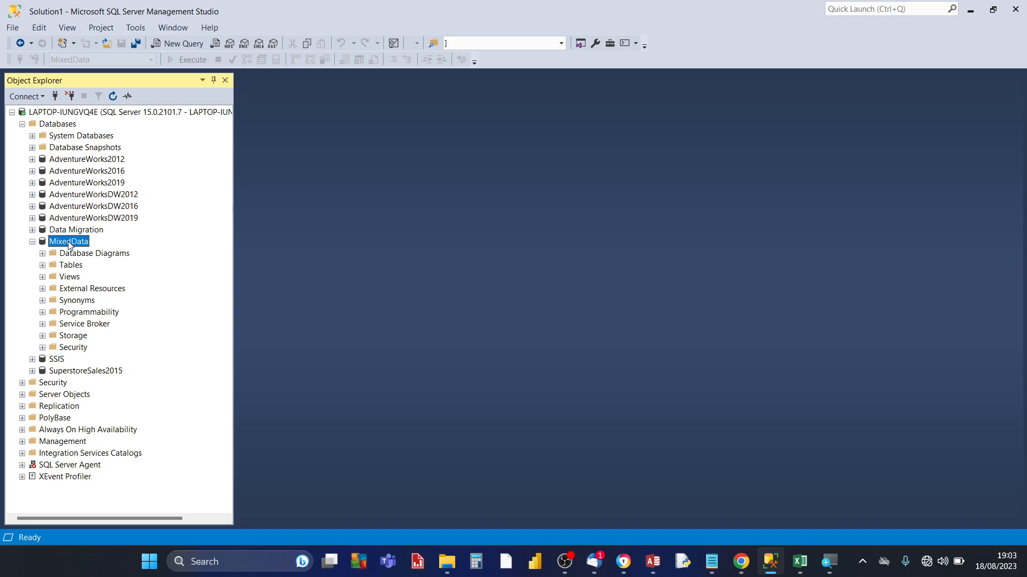
pyautogui.click(33, 243)
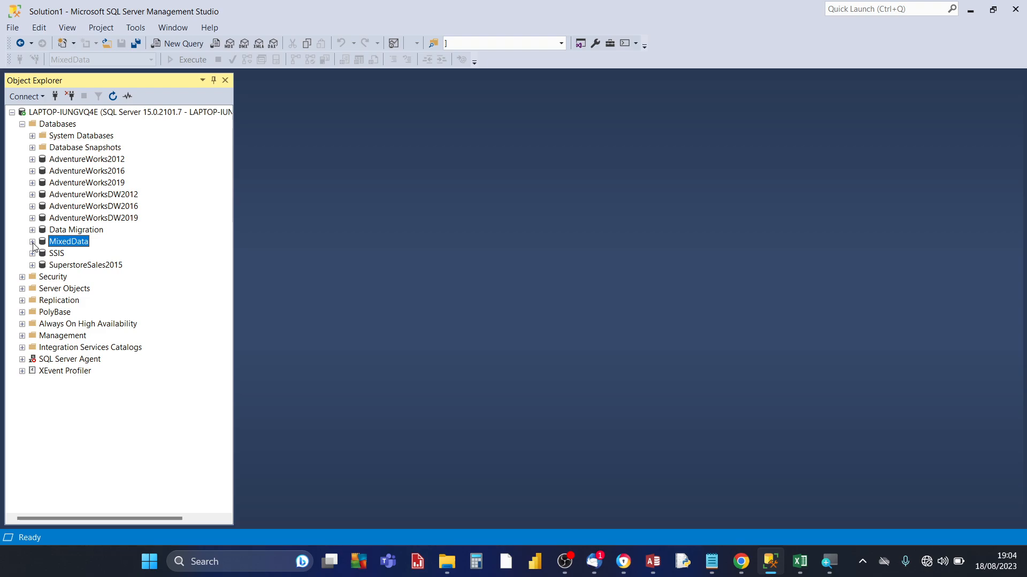
# - Start the Import Data wizard for the MixedData database and proceed to choosing a data source
pyautogui.rightClick(66, 245)
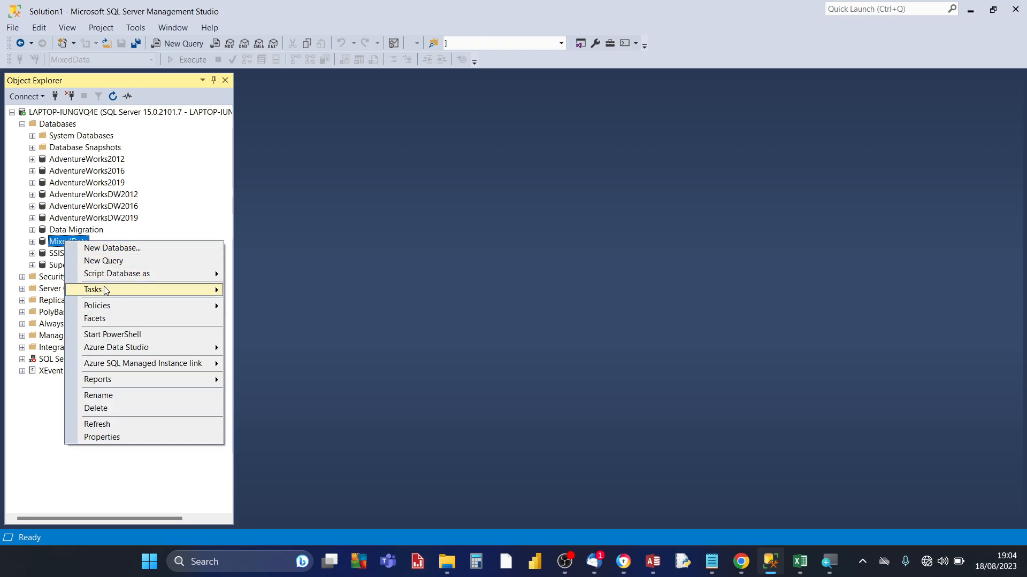
pyautogui.moveTo(105, 291)
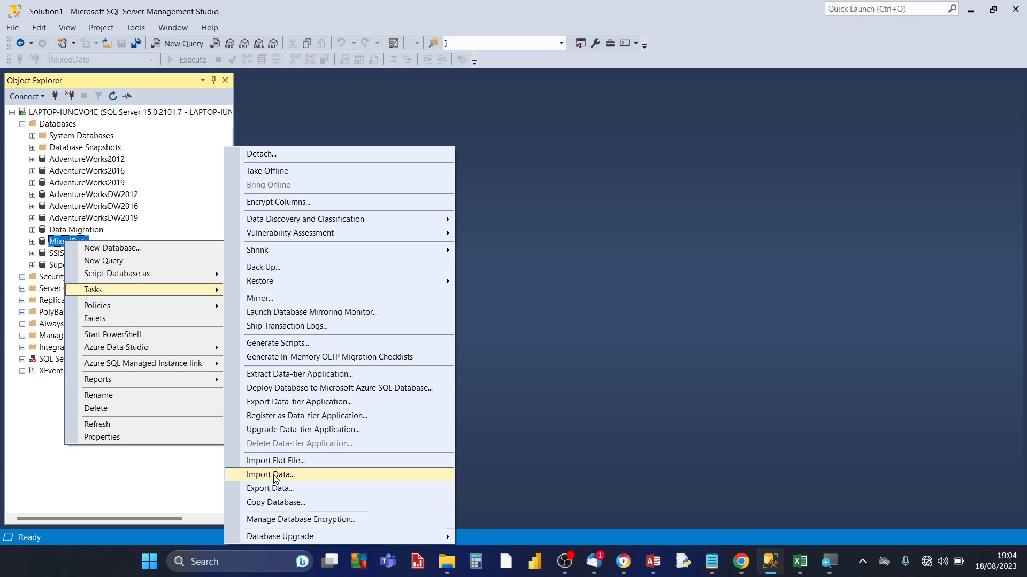
pyautogui.click(275, 476)
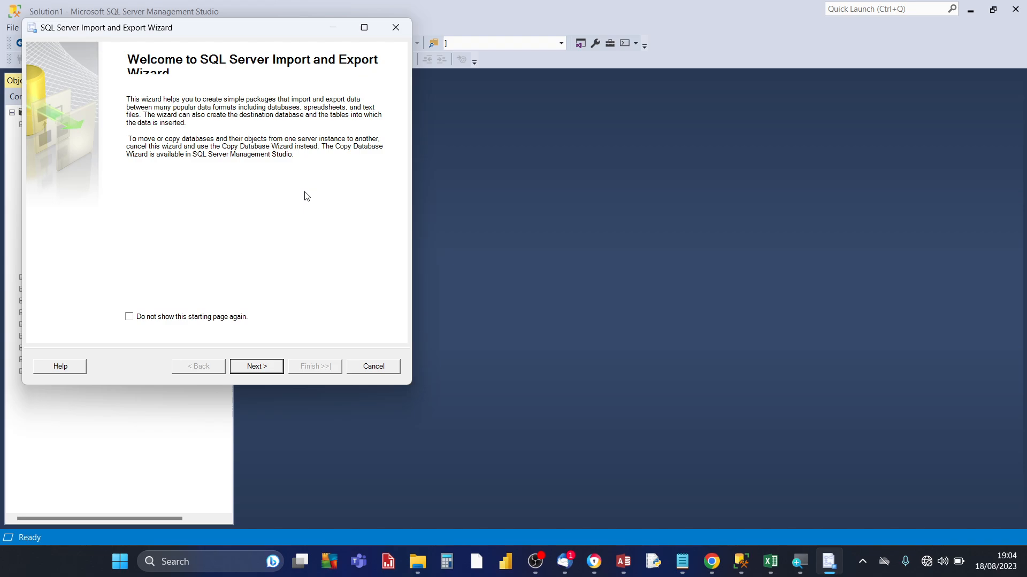
pyautogui.click(265, 367)
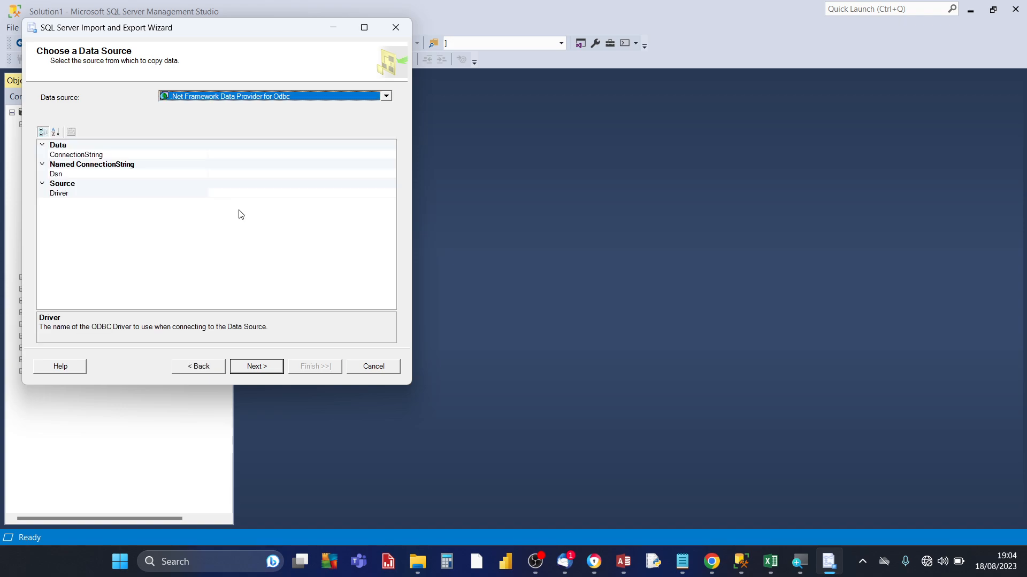
# - Set the import source to Microsoft Excel and choose Simple_Sales_Orders.xlsx from the SQL Server Management Studio documents folder
pyautogui.click(386, 97)
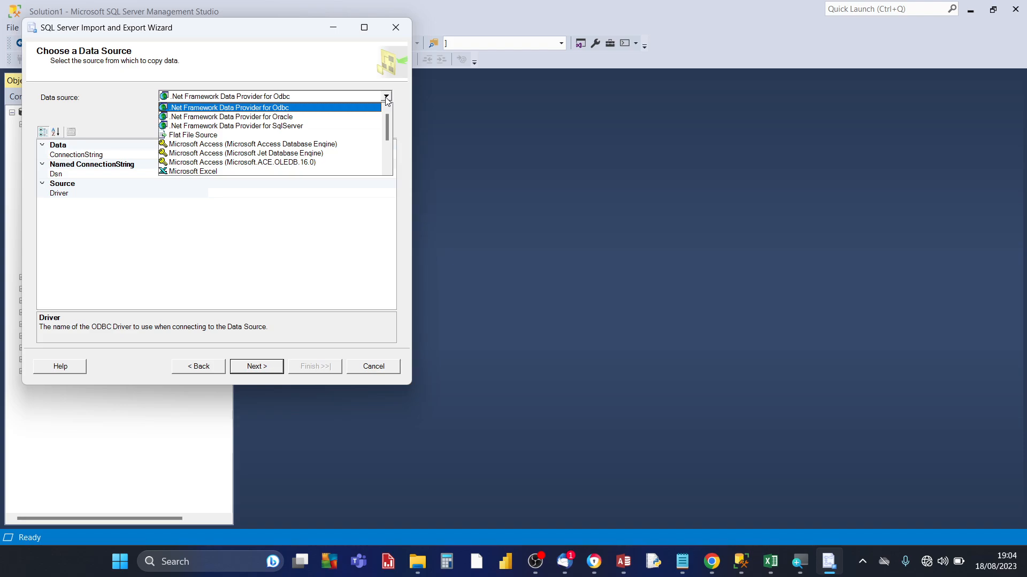
pyautogui.click(201, 172)
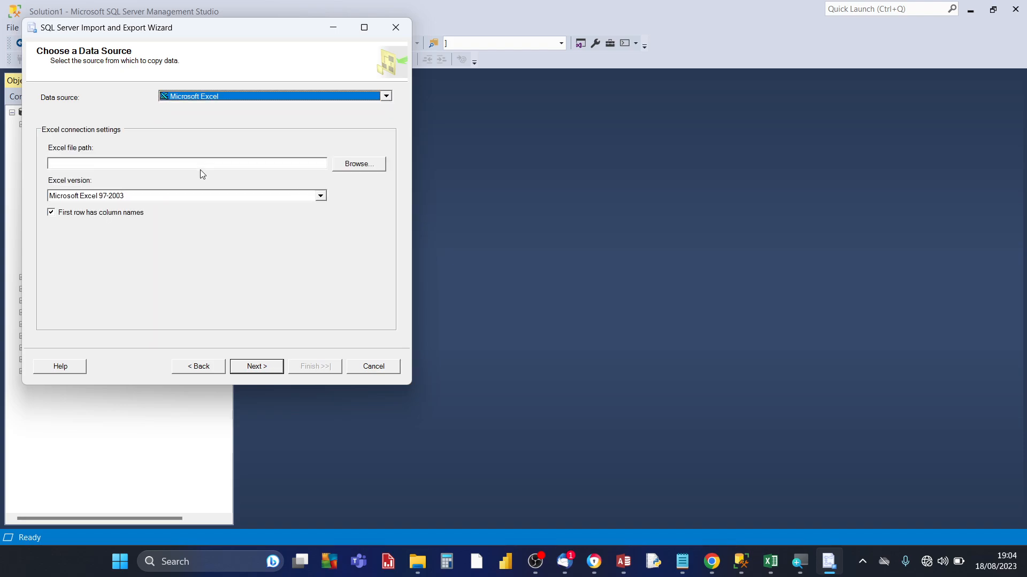
pyautogui.click(359, 169)
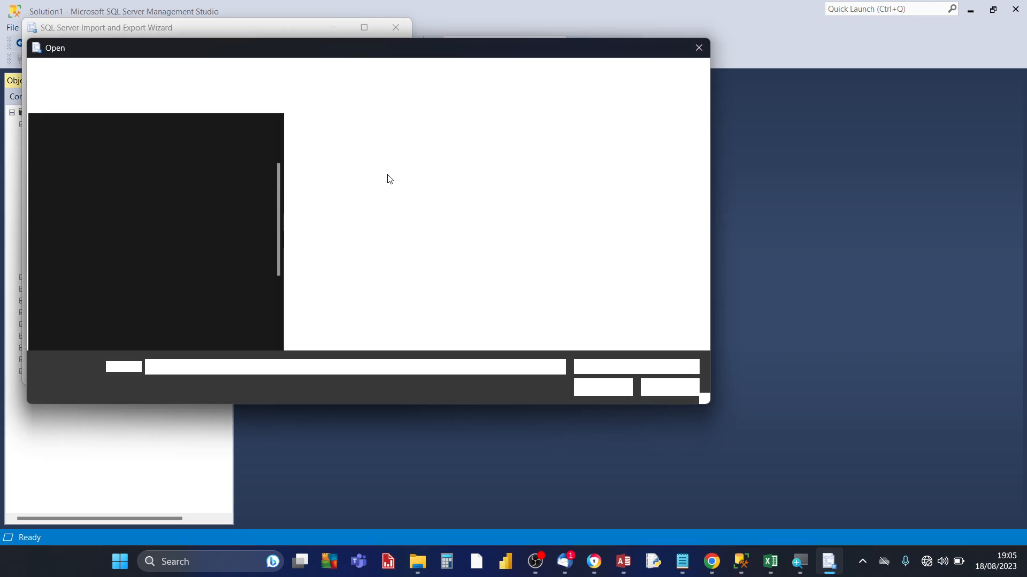
pyautogui.click(325, 215)
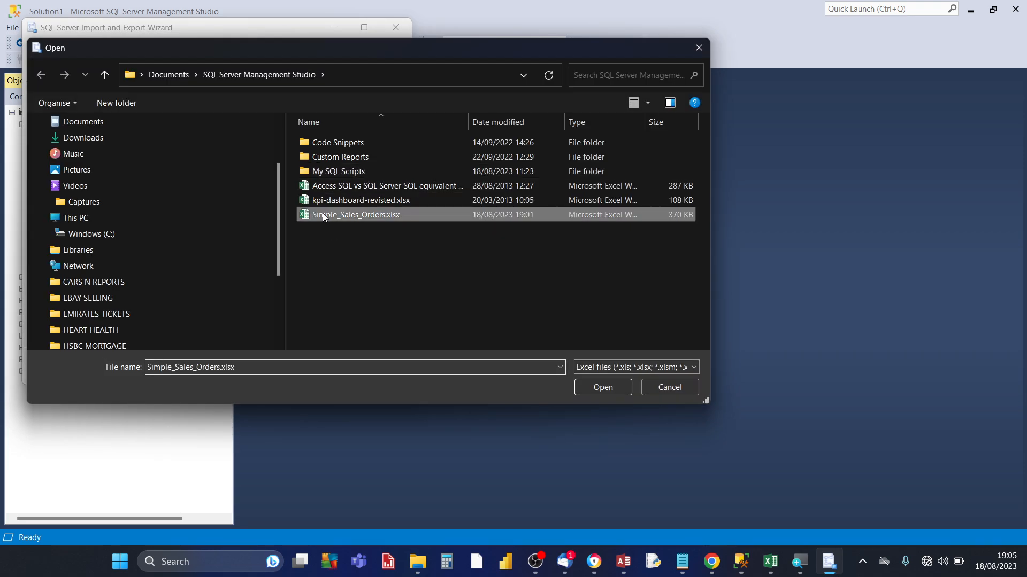
pyautogui.click(601, 386)
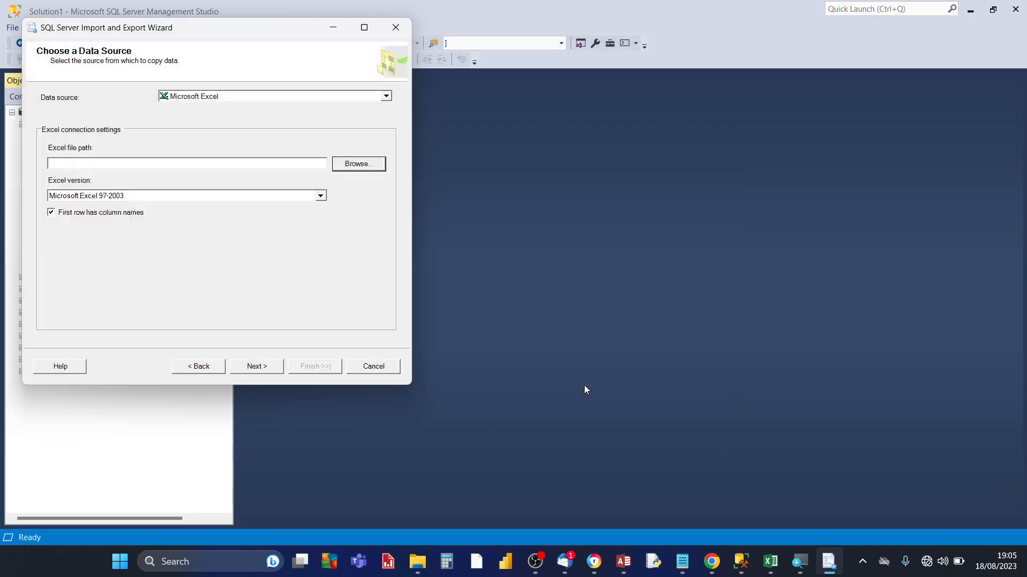
# - Set the Excel version of the source file to Microsoft Excel 2016 and proceed to choosing a destination
pyautogui.click(320, 196)
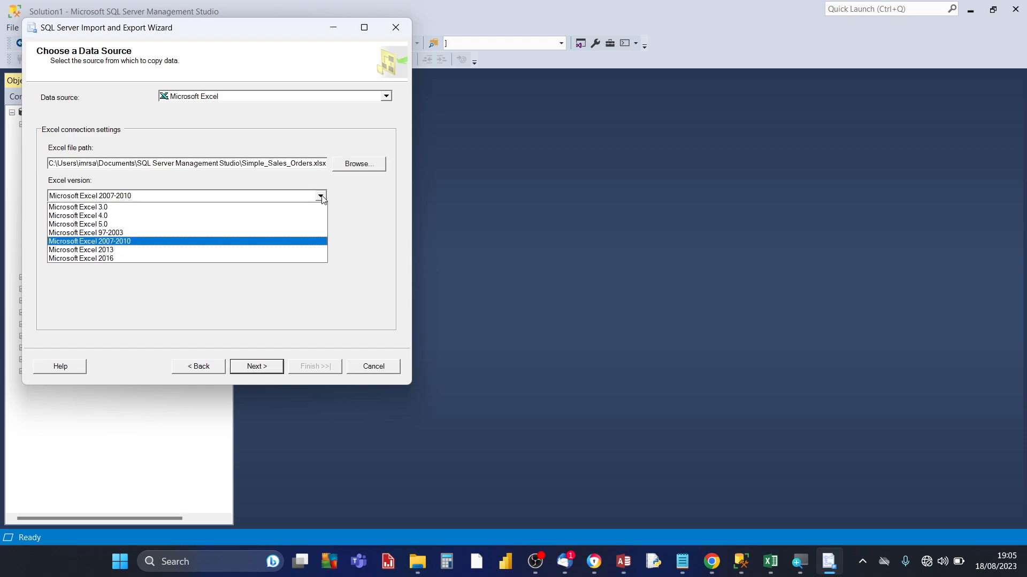
pyautogui.click(104, 259)
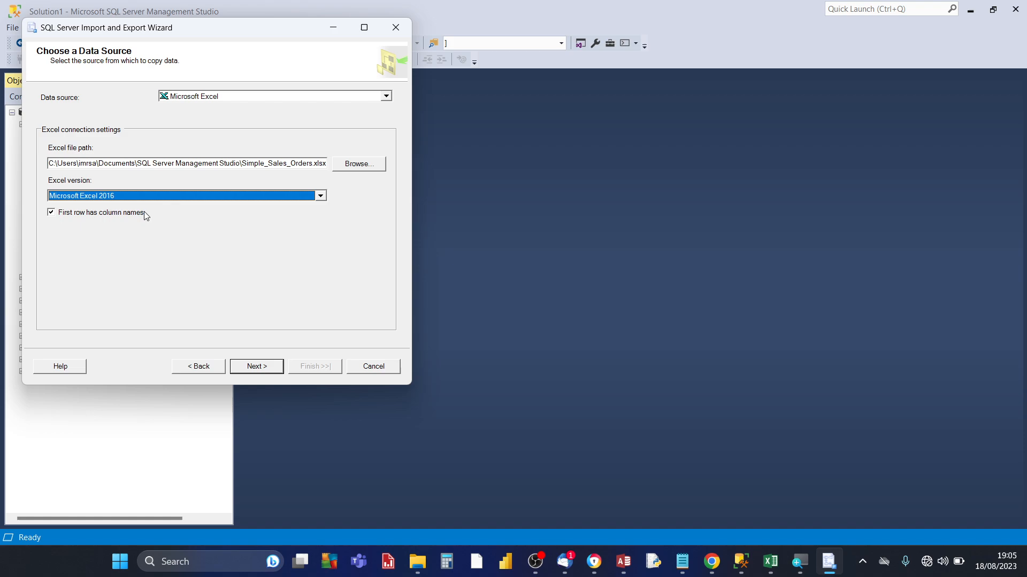
pyautogui.click(257, 369)
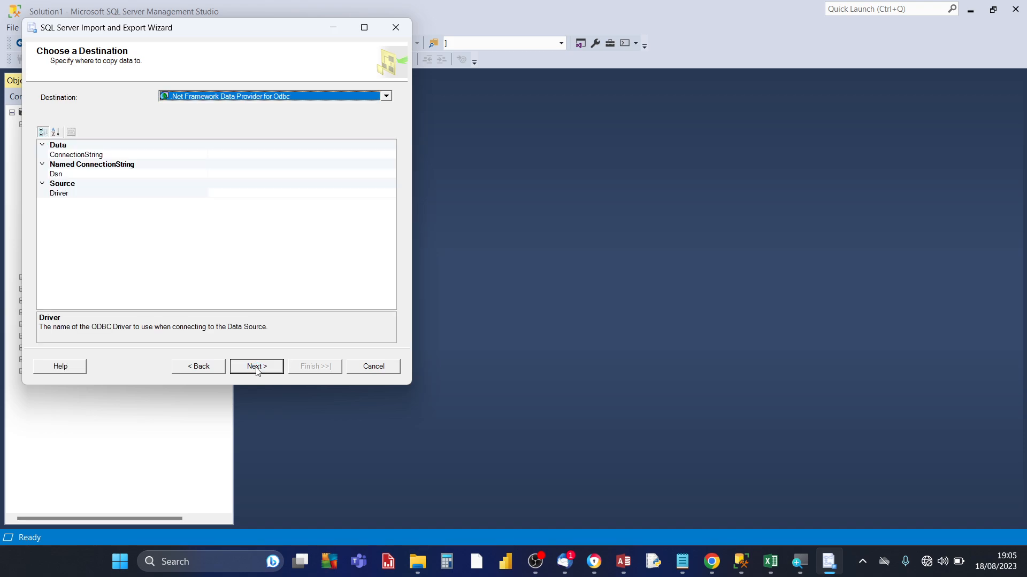
# - Set the import destination to SQL Server Native Client 11.0, keeping MixedData as the target database, and proceed
pyautogui.click(386, 99)
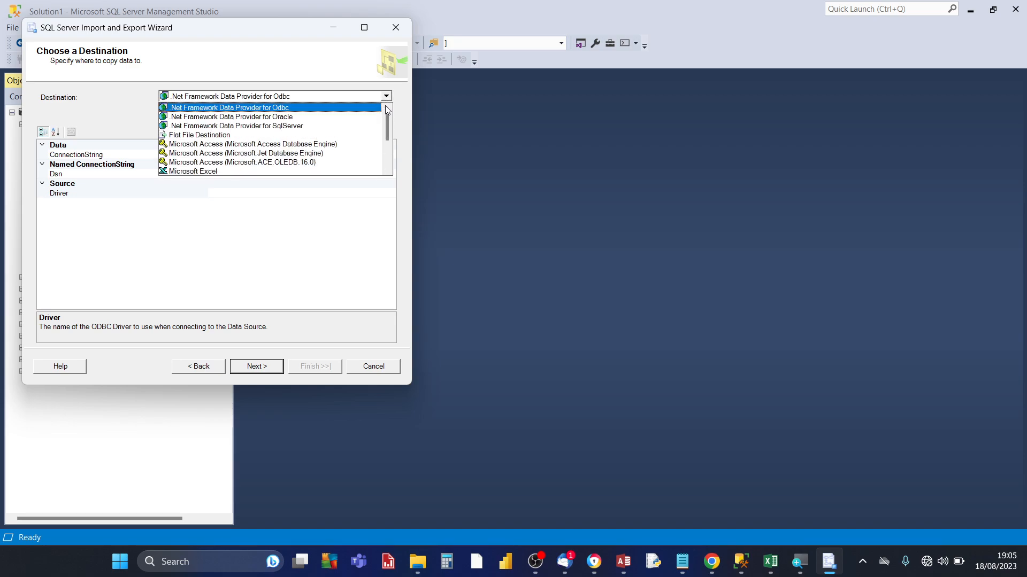
pyautogui.moveTo(389, 122); pyautogui.dragTo(391, 177)
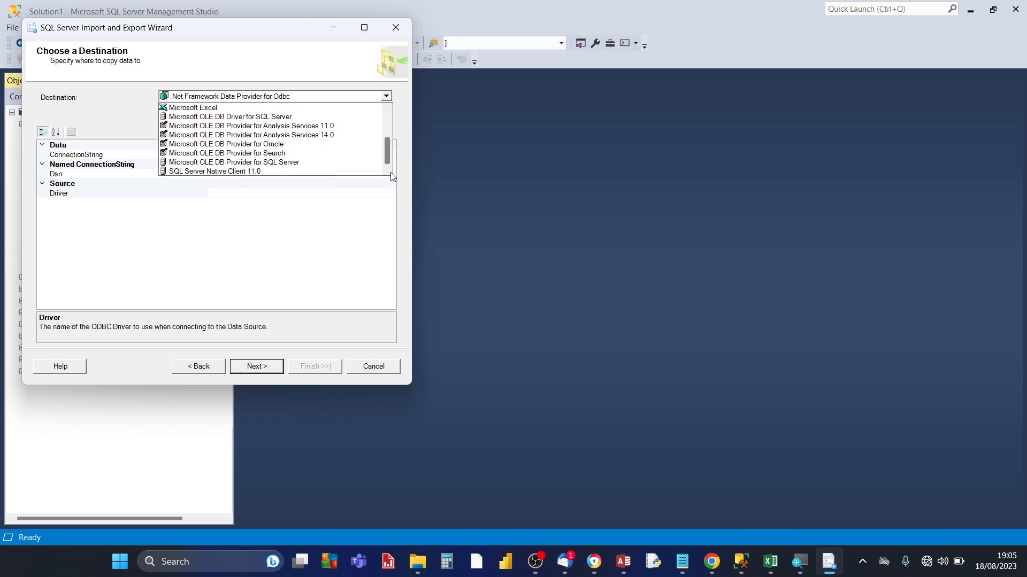
pyautogui.click(241, 171)
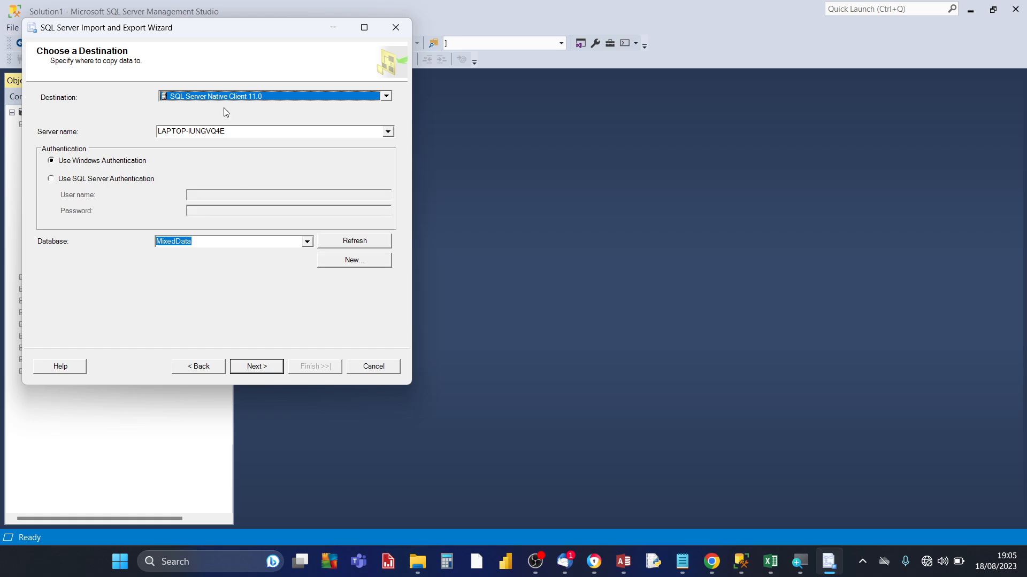
pyautogui.moveTo(217, 35); pyautogui.dragTo(380, 91)
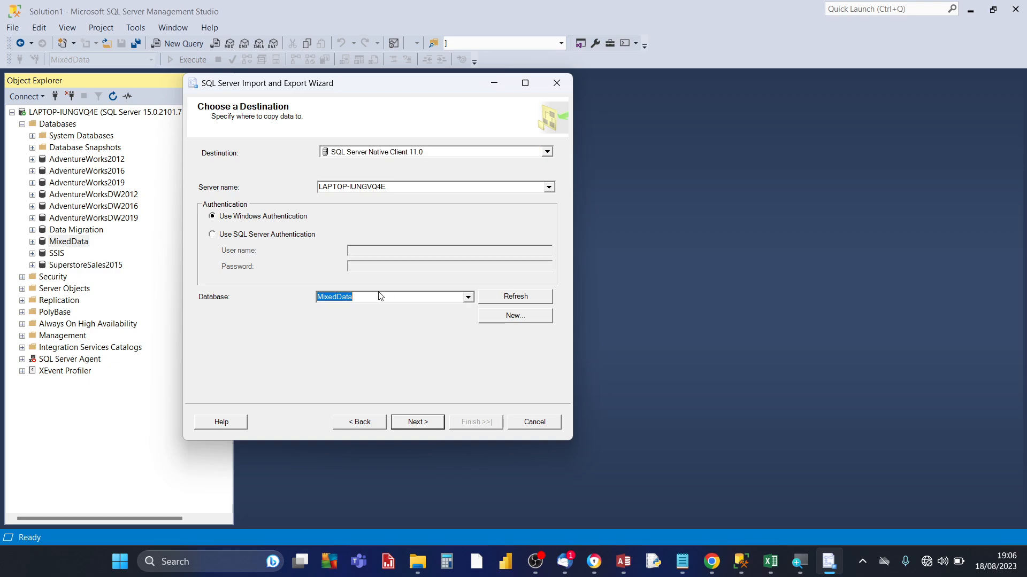
pyautogui.click(367, 297)
pyautogui.click(469, 298)
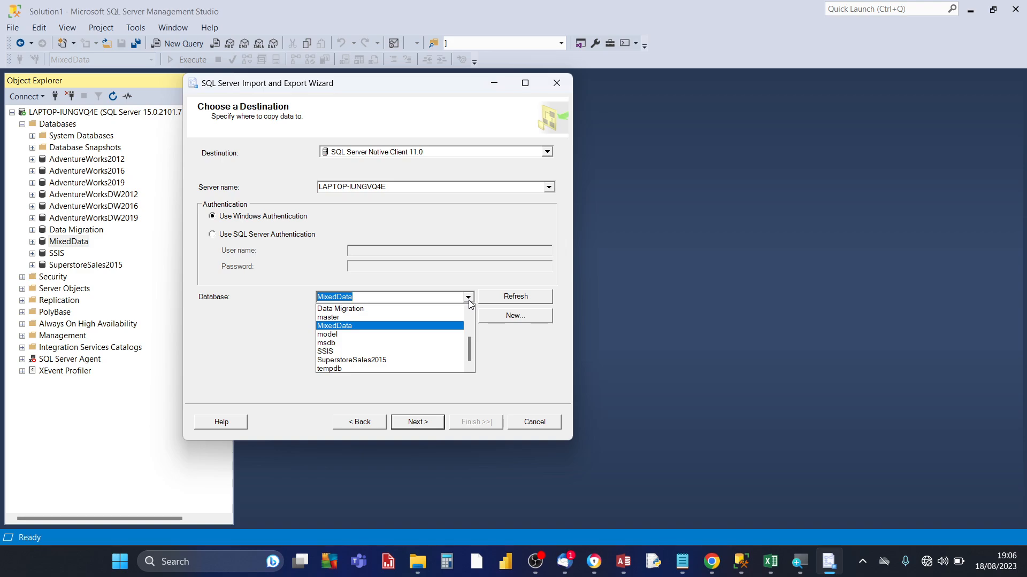
pyautogui.click(470, 304)
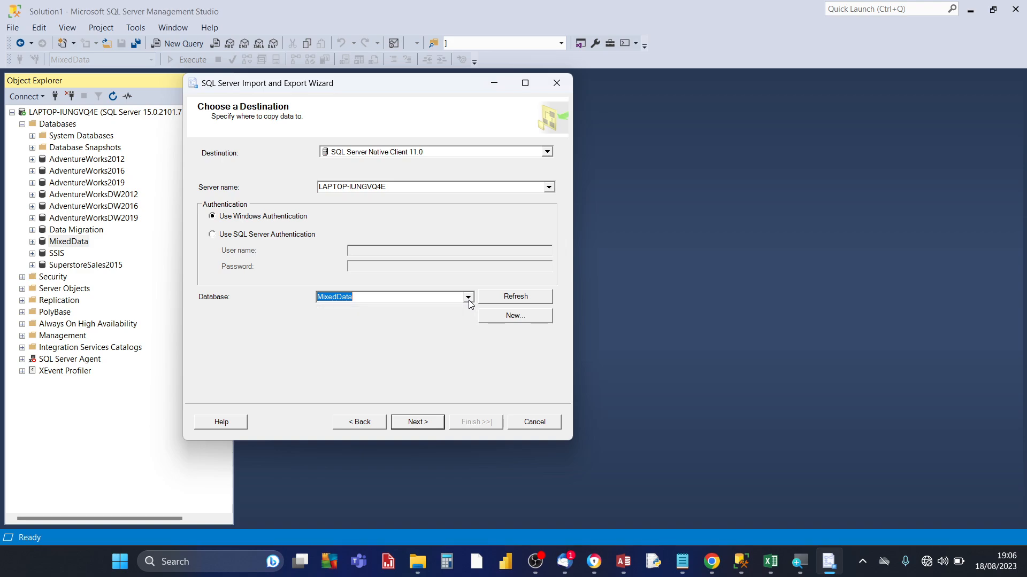
pyautogui.click(412, 422)
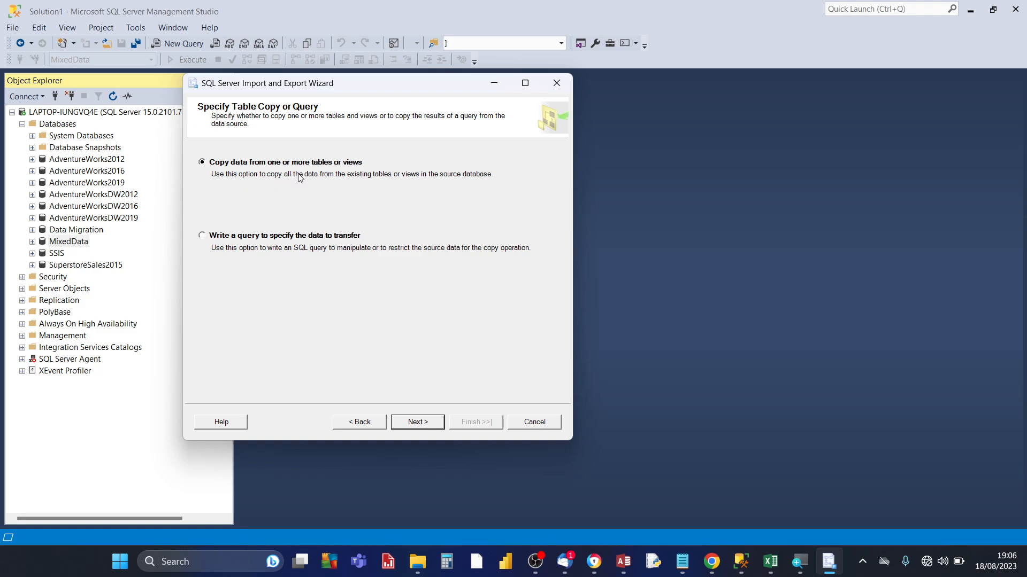
# - Copy data from tables or views and include the Orders 1$, Orders 2$ and ProductCategory$ sheets
pyautogui.click(417, 422)
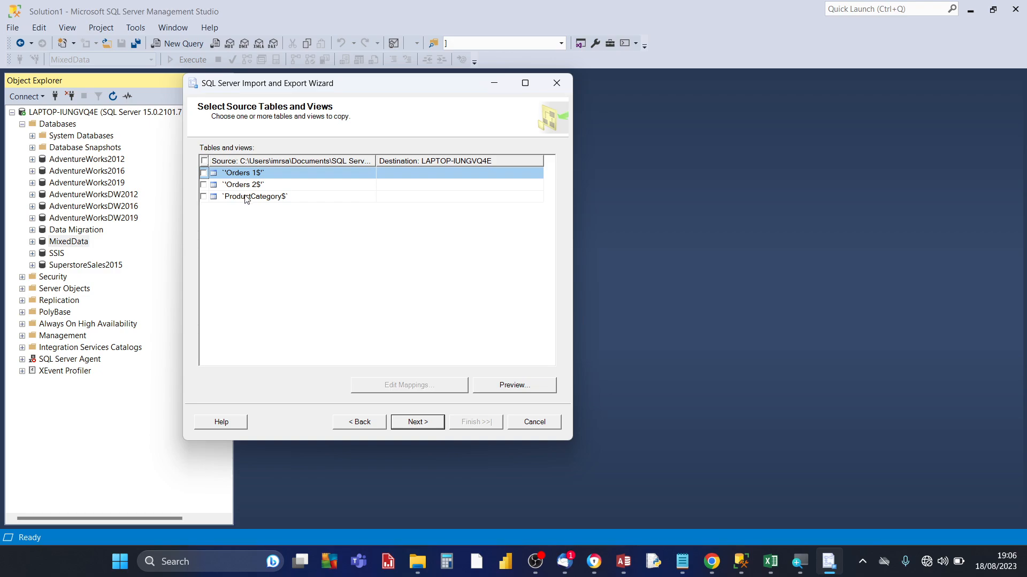
pyautogui.click(203, 174)
pyautogui.click(204, 185)
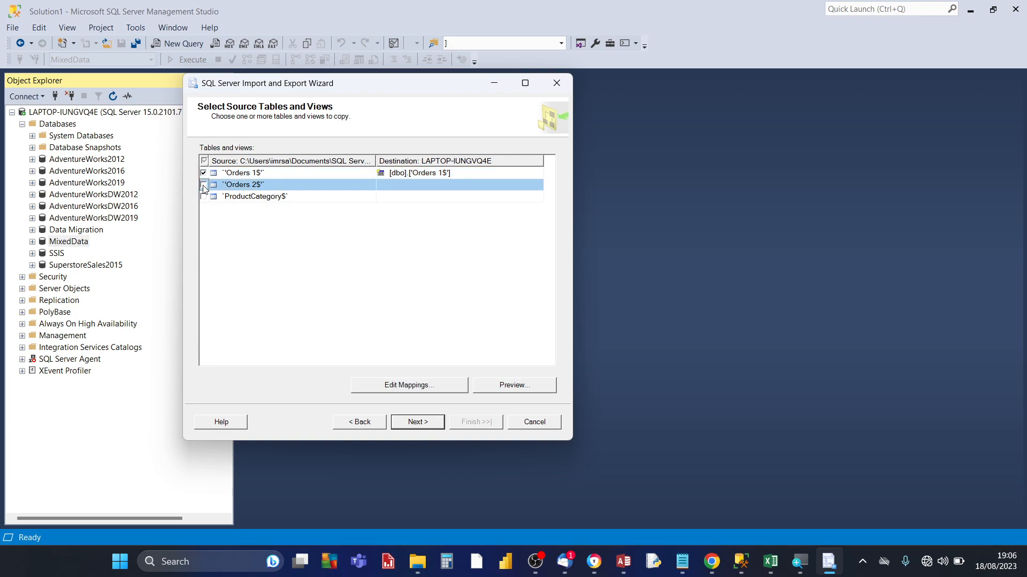
pyautogui.click(204, 197)
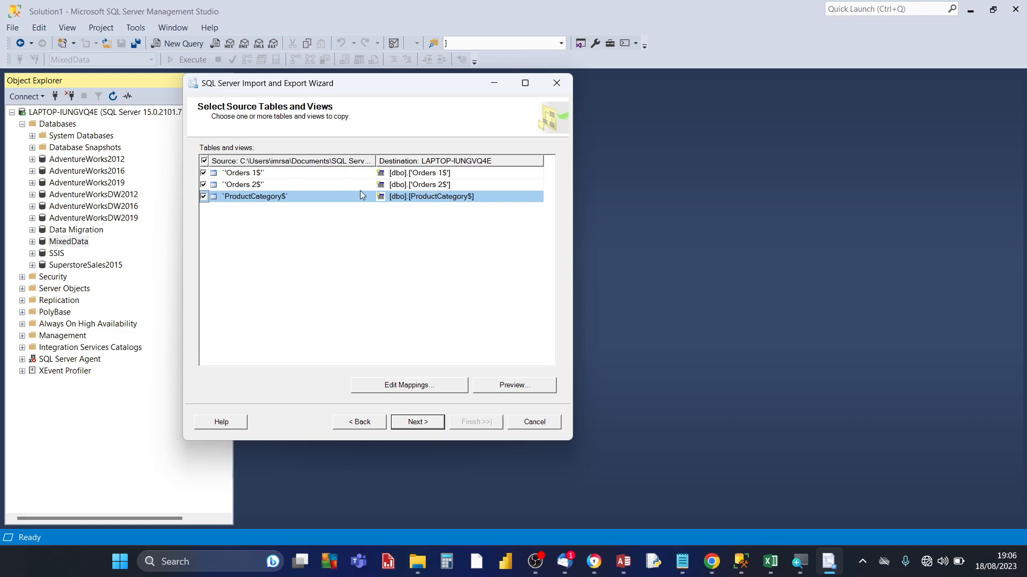
# - Rename the destination table of the Orders 1$ sheet to [dbo].[Orders_1]
pyautogui.click(432, 174)
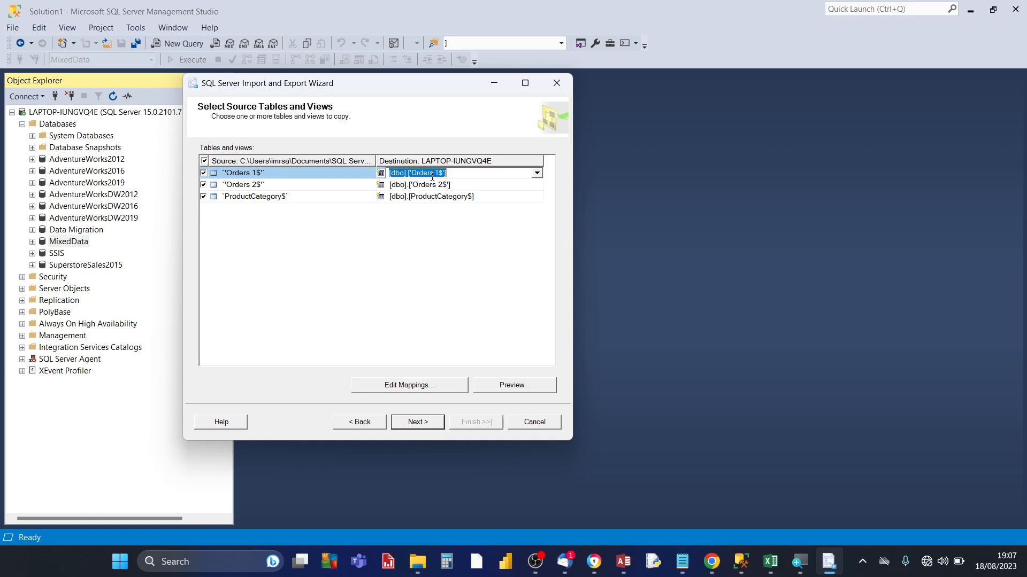
pyautogui.click(432, 176)
pyautogui.click(435, 172)
pyautogui.press('BackSpace')
pyautogui.write('_')
pyautogui.press('BackSpace')
pyautogui.press('BackSpace')
# - Rename the destination table of the Orders 2$ sheet to [dbo].[Orders_2]
pyautogui.click(425, 184)
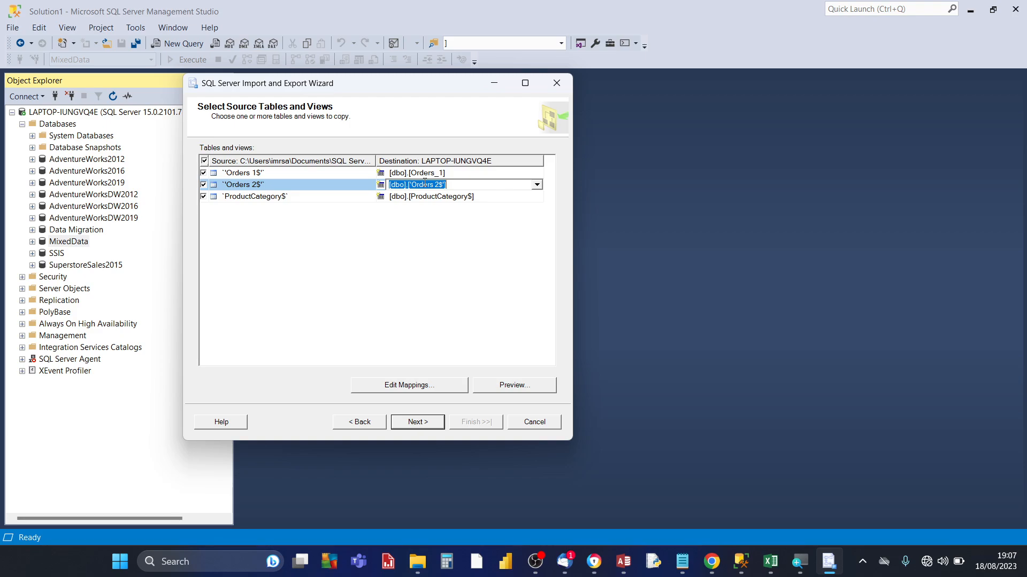
pyautogui.click(425, 184)
pyautogui.press('BackSpace')
pyautogui.press('Right')
pyautogui.press('BackSpace')
pyautogui.write('_')
pyautogui.press('Delete')
pyautogui.press('Delete')
# - Remove the dollar sign from the ProductCategory$ destination so the table is named [dbo].[ProductCategory]
pyautogui.click(415, 197)
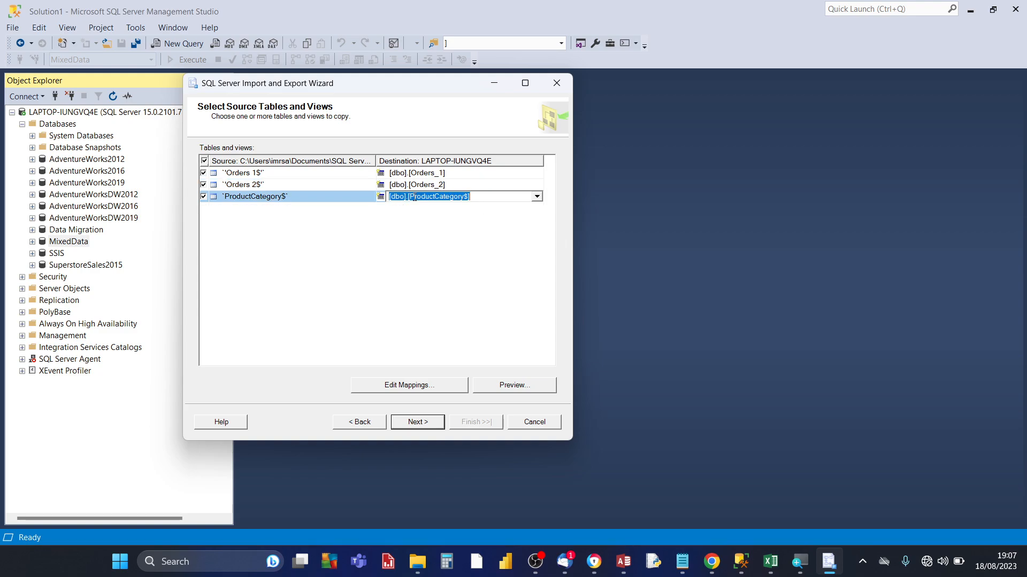
pyautogui.click(460, 197)
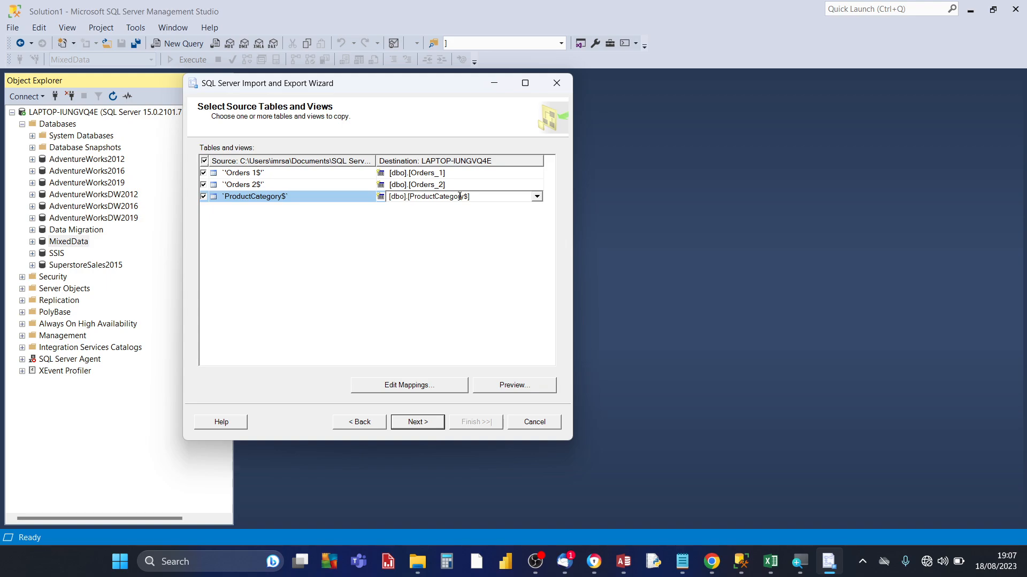
pyautogui.press('Delete')
pyautogui.click(431, 186)
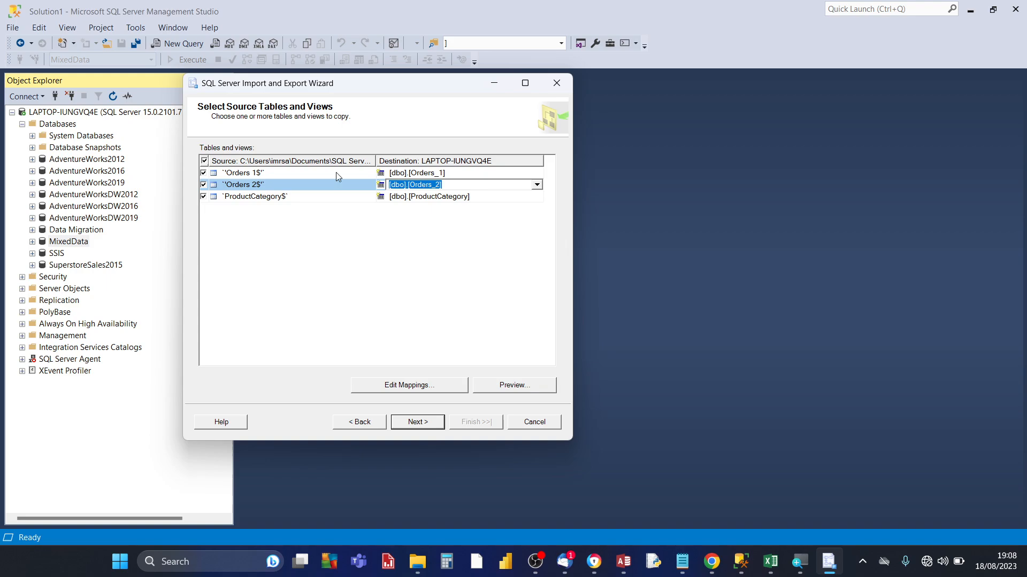
# - Preview the source data of the Orders 1$ sheet and of the ProductCategory$ sheet
pyautogui.click(417, 173)
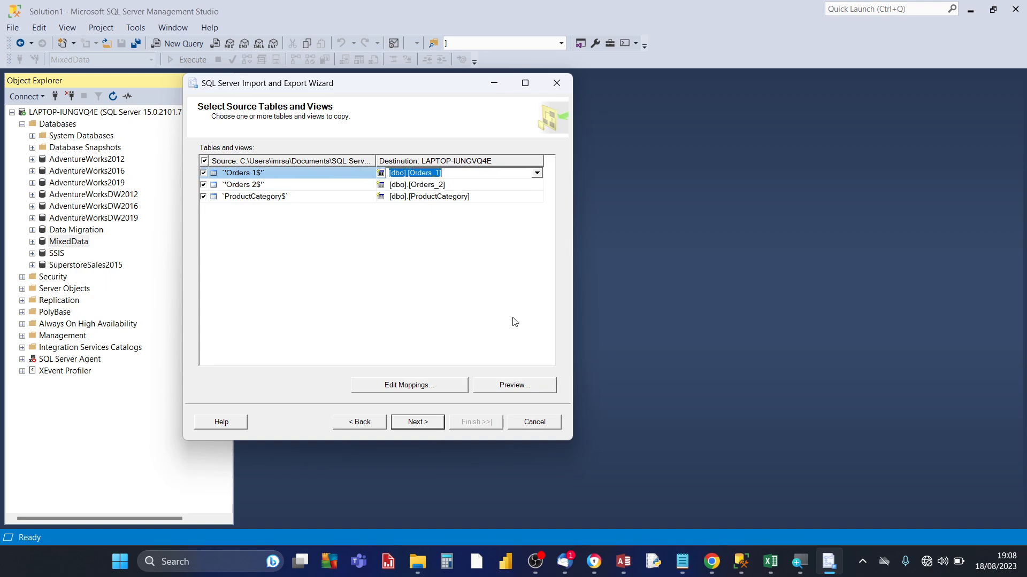
pyautogui.click(523, 384)
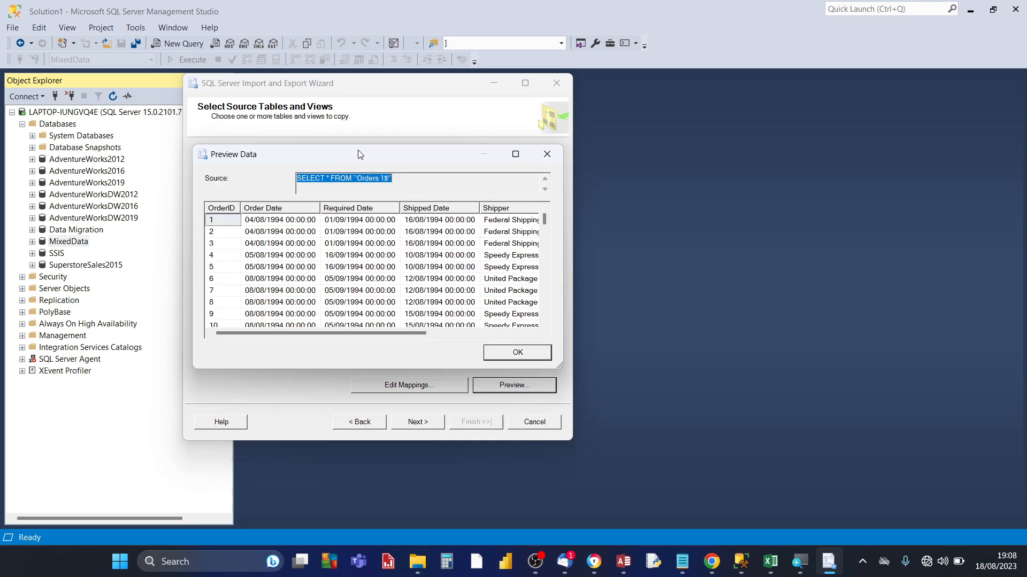
pyautogui.moveTo(355, 156); pyautogui.dragTo(327, 119)
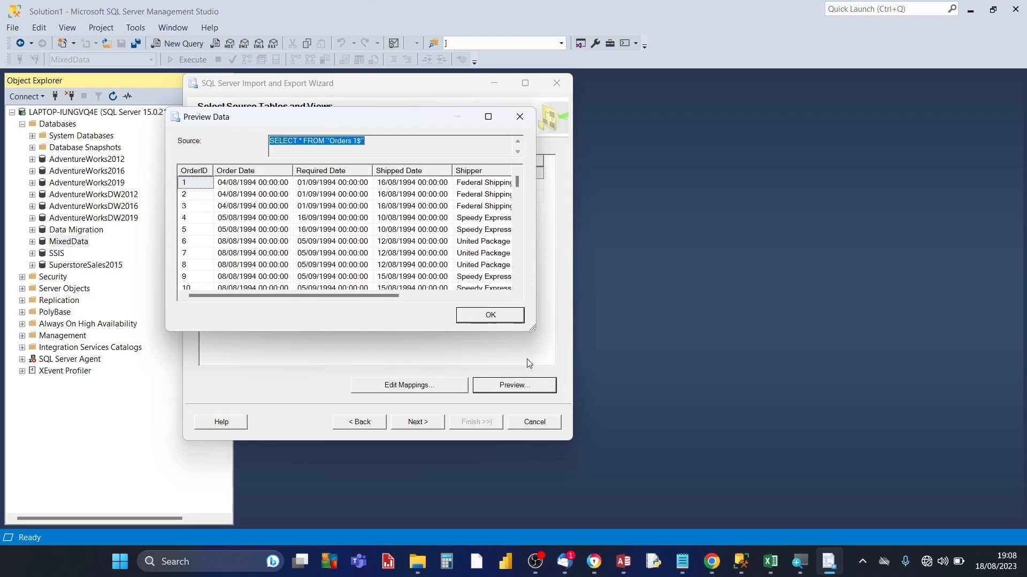
pyautogui.moveTo(530, 327); pyautogui.dragTo(584, 380)
pyautogui.click(580, 373)
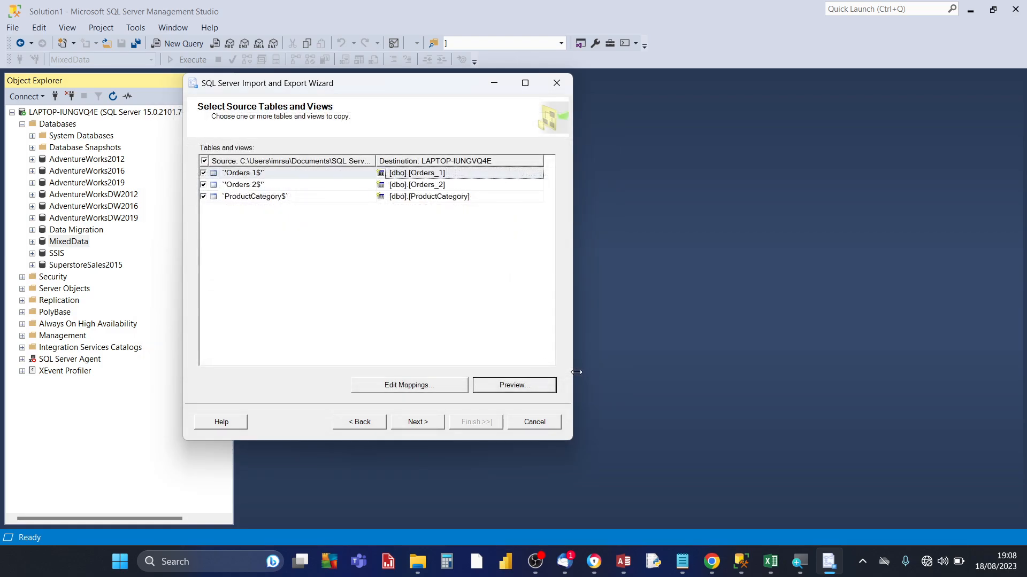
pyautogui.click(442, 198)
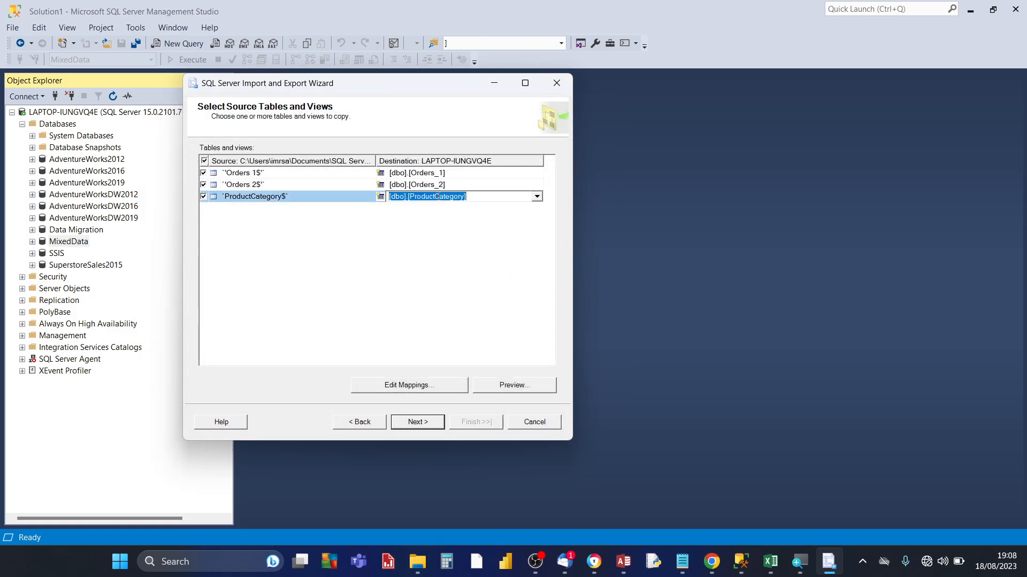
pyautogui.click(509, 385)
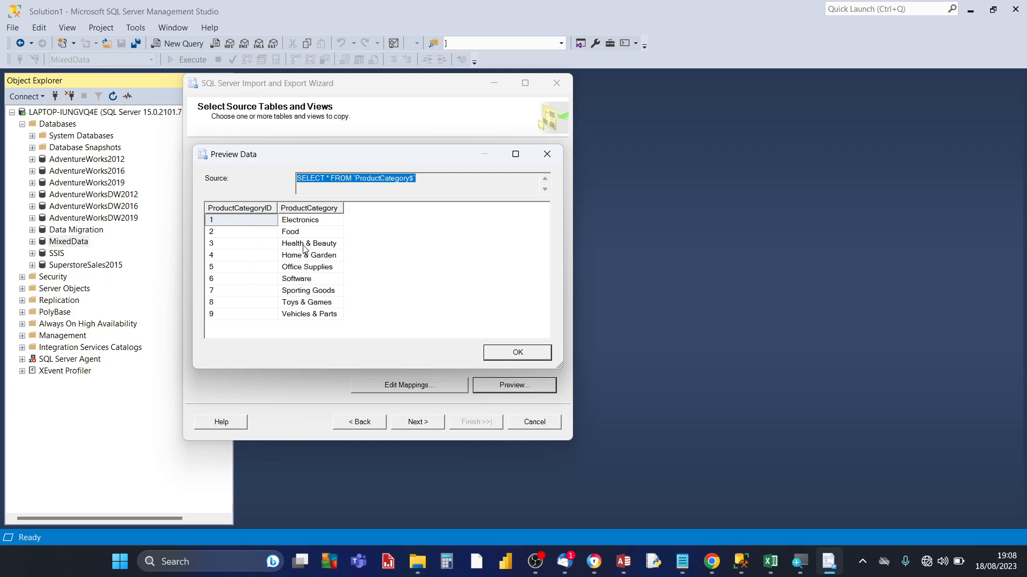
pyautogui.click(516, 353)
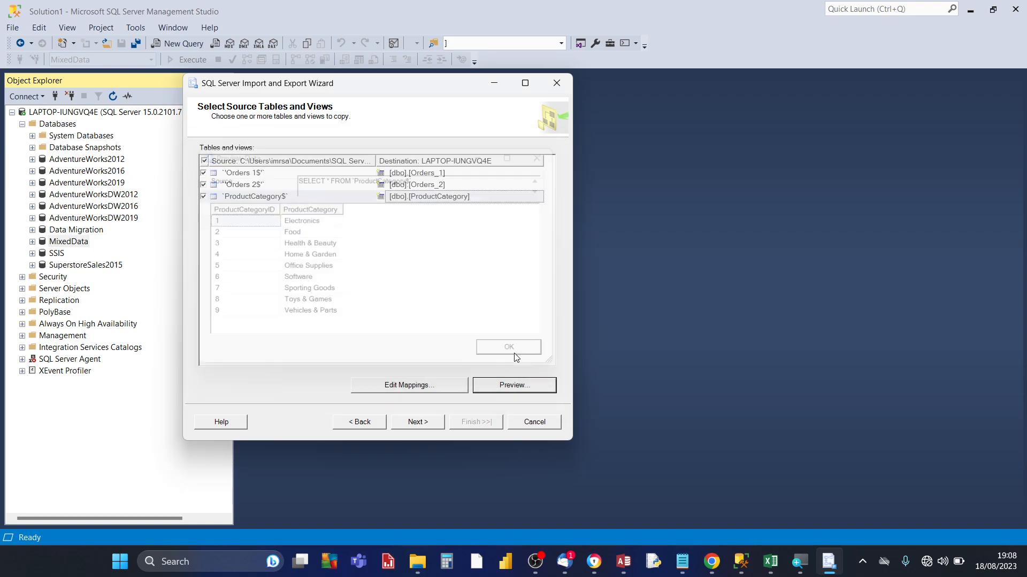
# - Accept the summary, run the import of the three sheets immediately and close the wizard
pyautogui.click(416, 421)
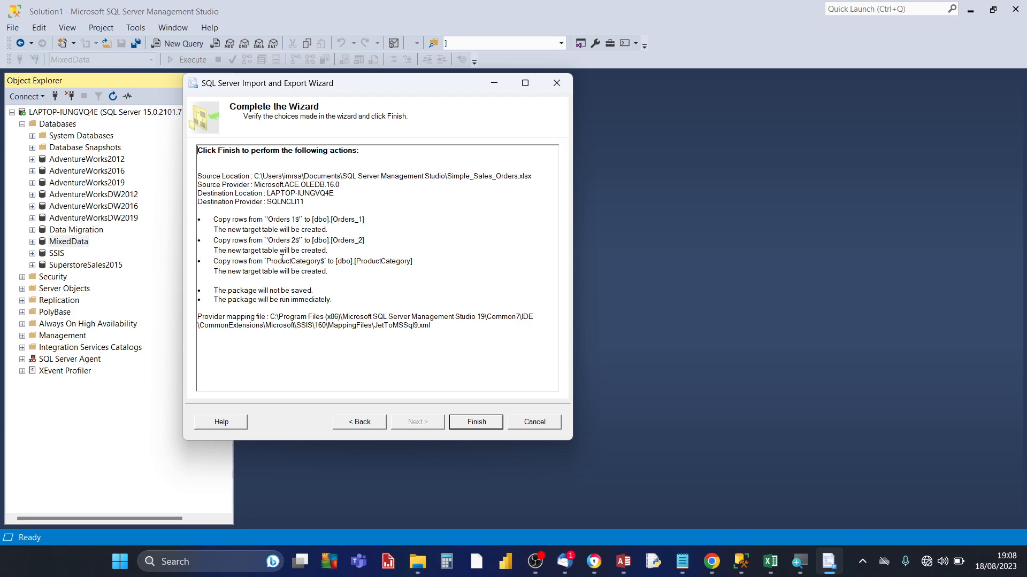
pyautogui.click(476, 420)
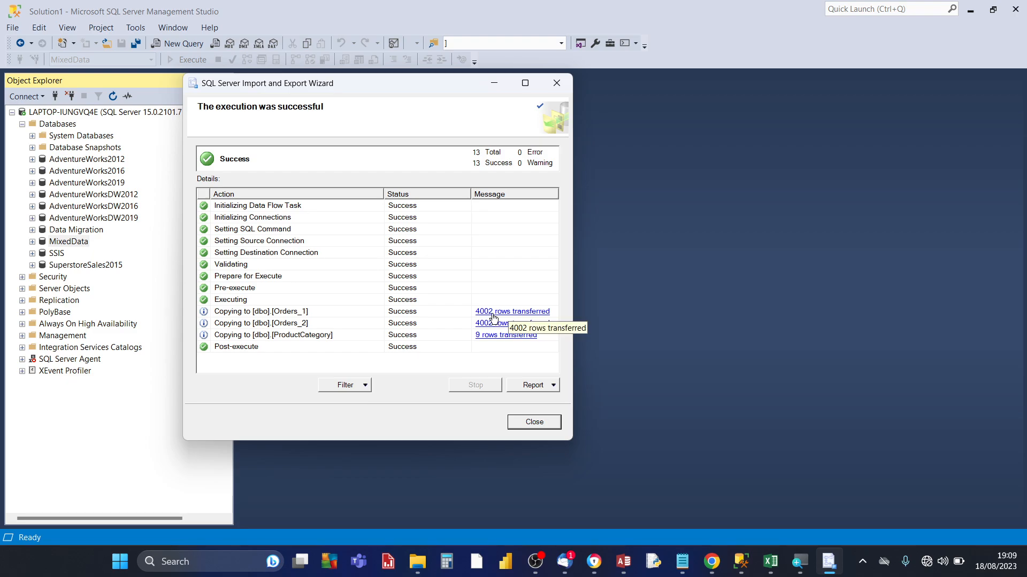
pyautogui.click(536, 422)
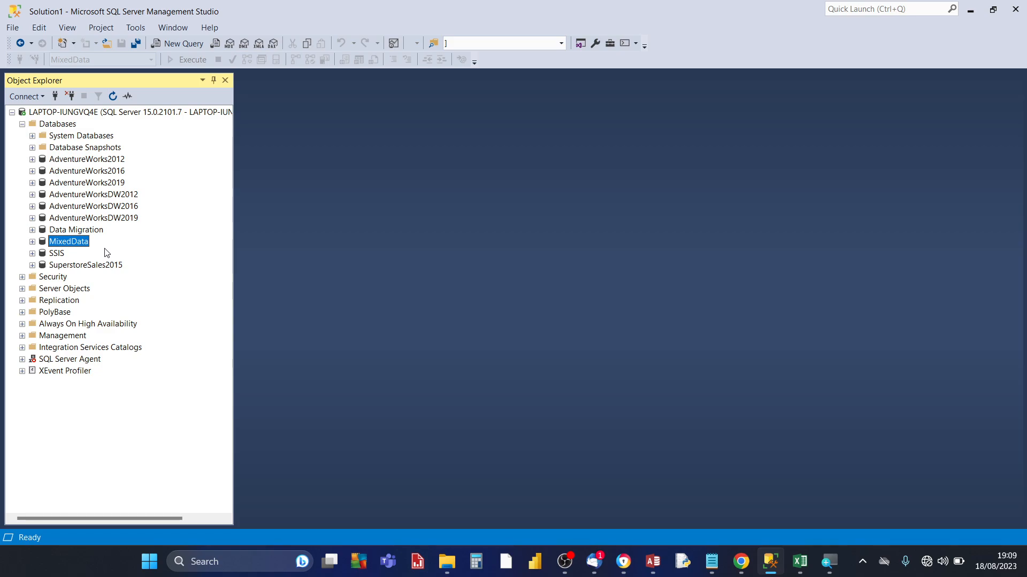
# - Refresh the MixedData database and expand its list of tables
pyautogui.rightClick(74, 245)
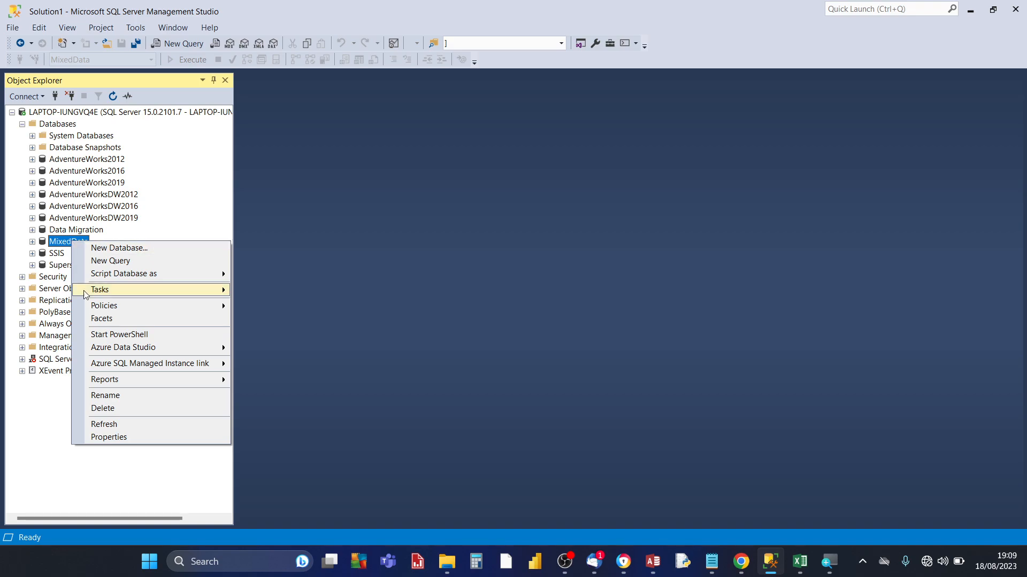
pyautogui.click(108, 424)
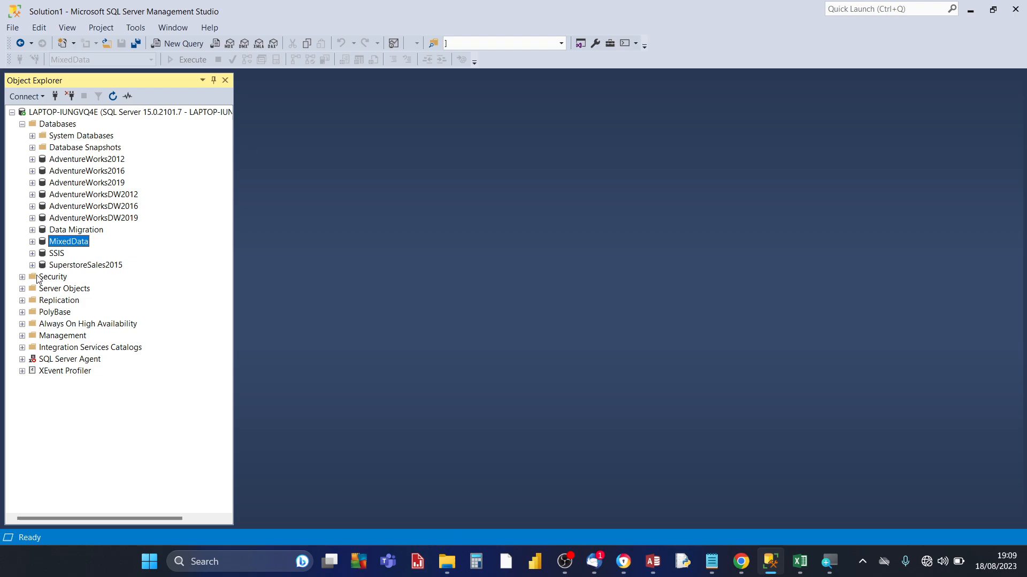
pyautogui.click(32, 242)
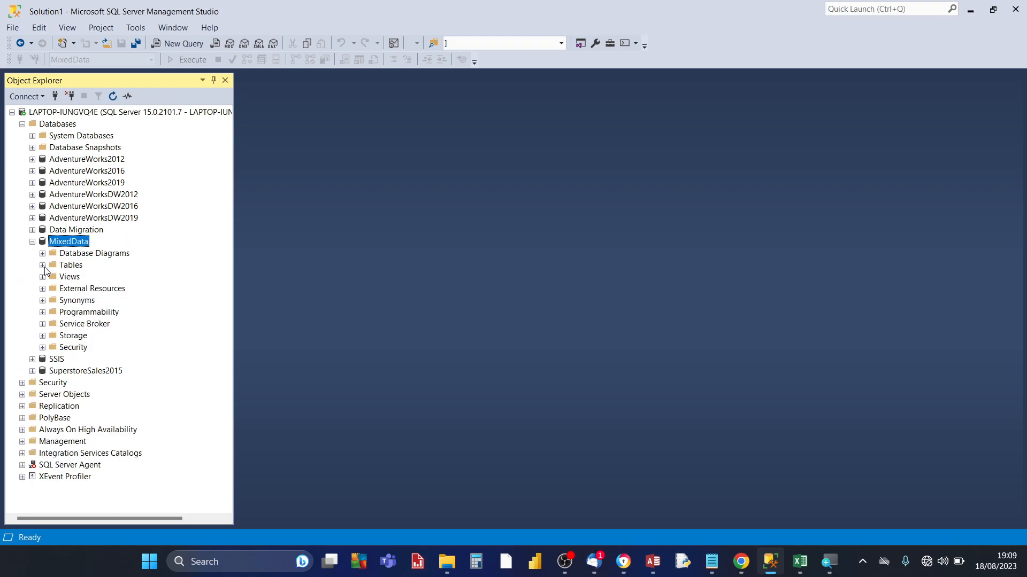
pyautogui.click(42, 266)
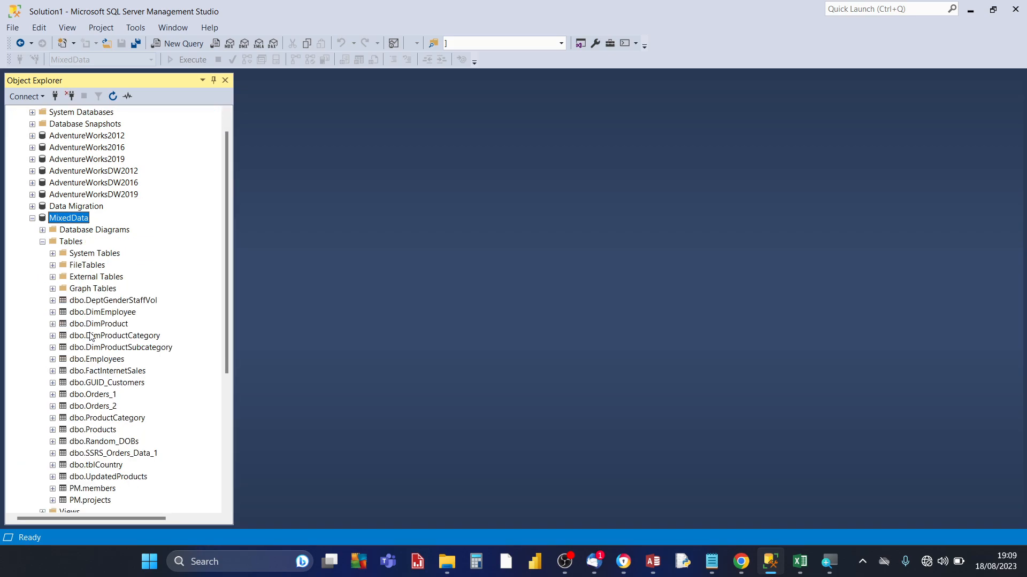
# - Check the imported tables dbo.Orders_1, dbo.Orders_2 and dbo.ProductCategory in the MixedData table list
pyautogui.click(98, 398)
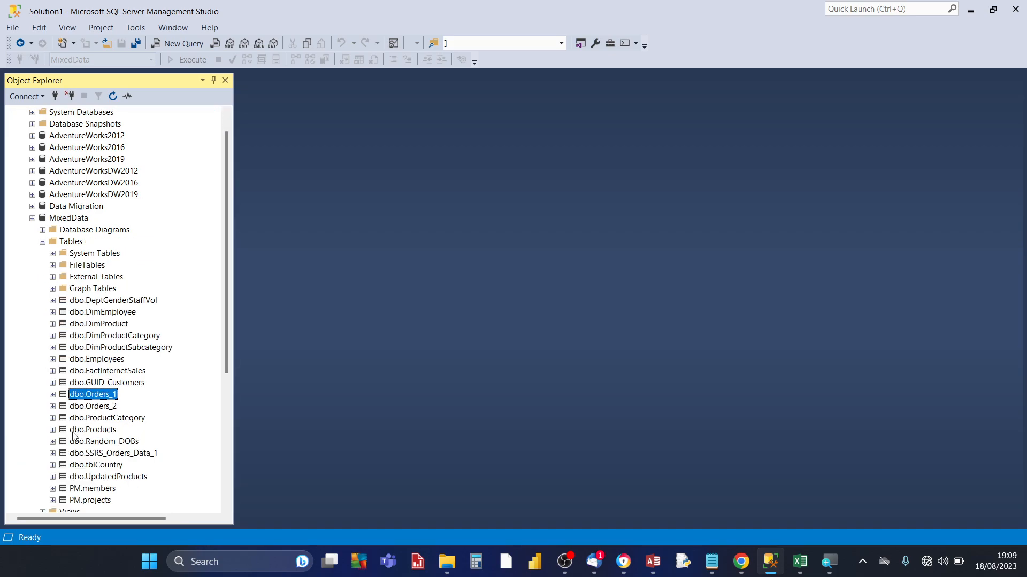
pyautogui.press('Down')
pyautogui.press('Down')
pyautogui.press('Up')
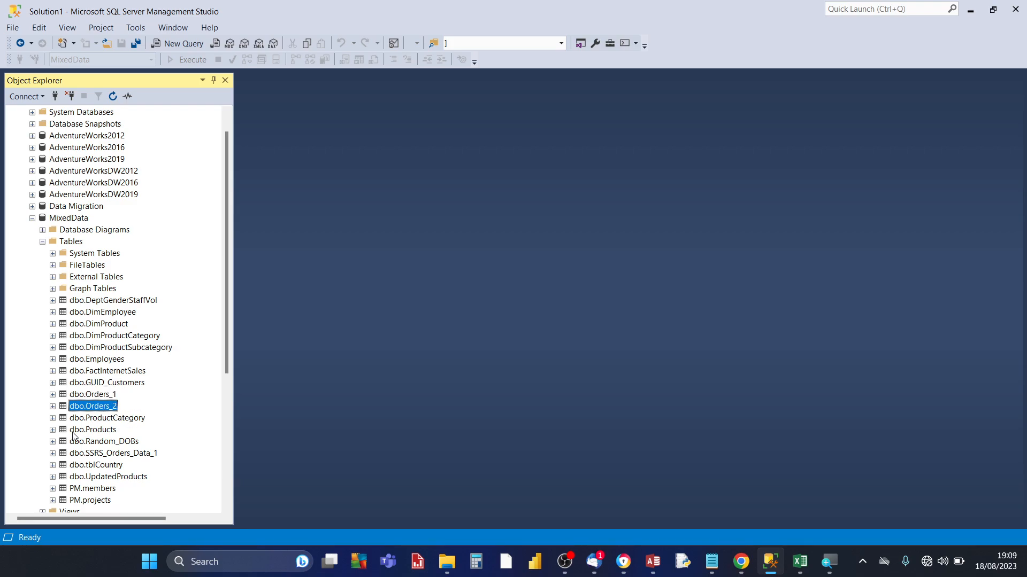
pyautogui.press('Up')
pyautogui.press('Down')
pyautogui.press('Up')
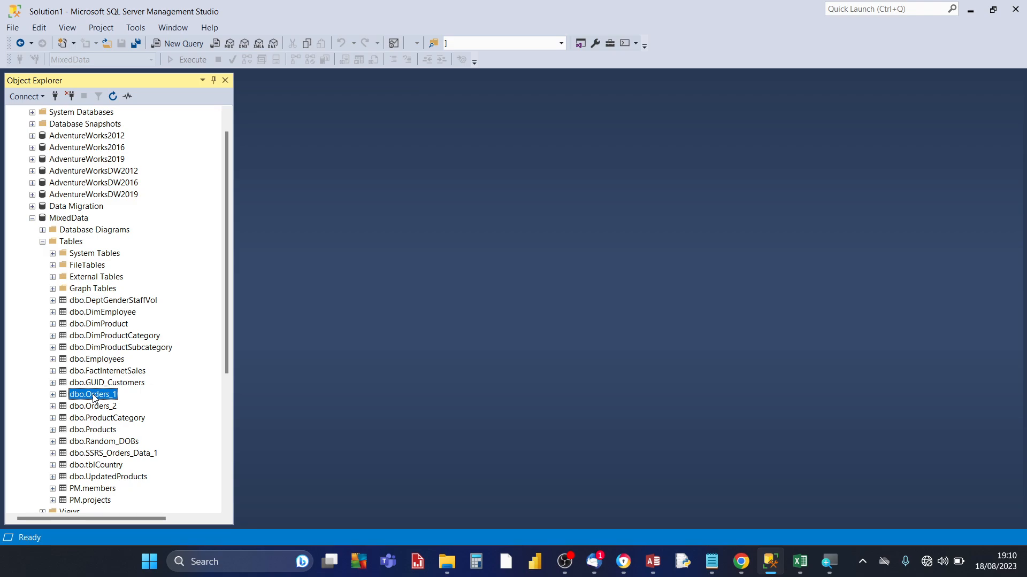
# - Create a select-top-1000-rows query for dbo.Orders_1, and run it without the TOP (1000) limit
pyautogui.rightClick(94, 398)
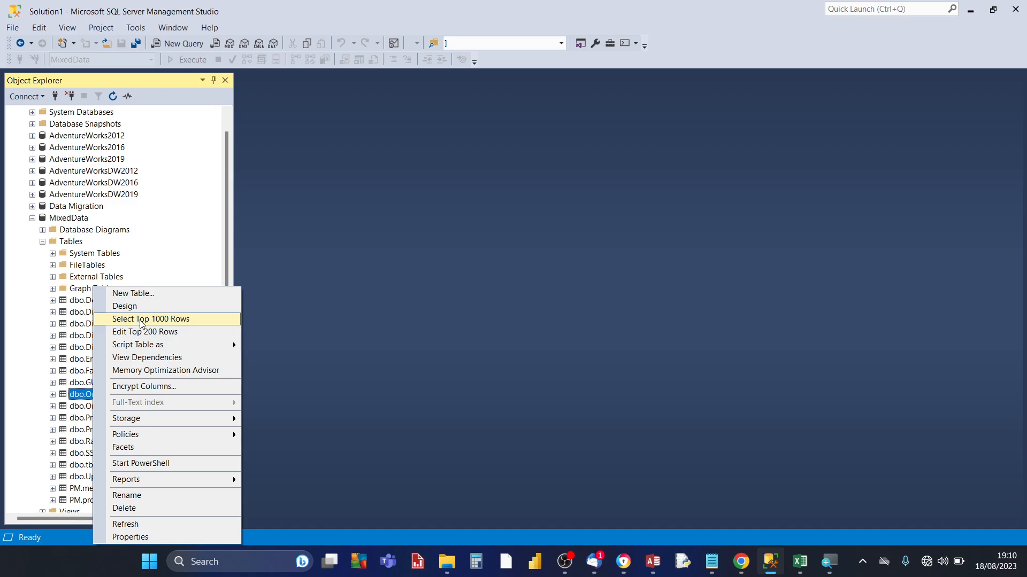
pyautogui.click(180, 324)
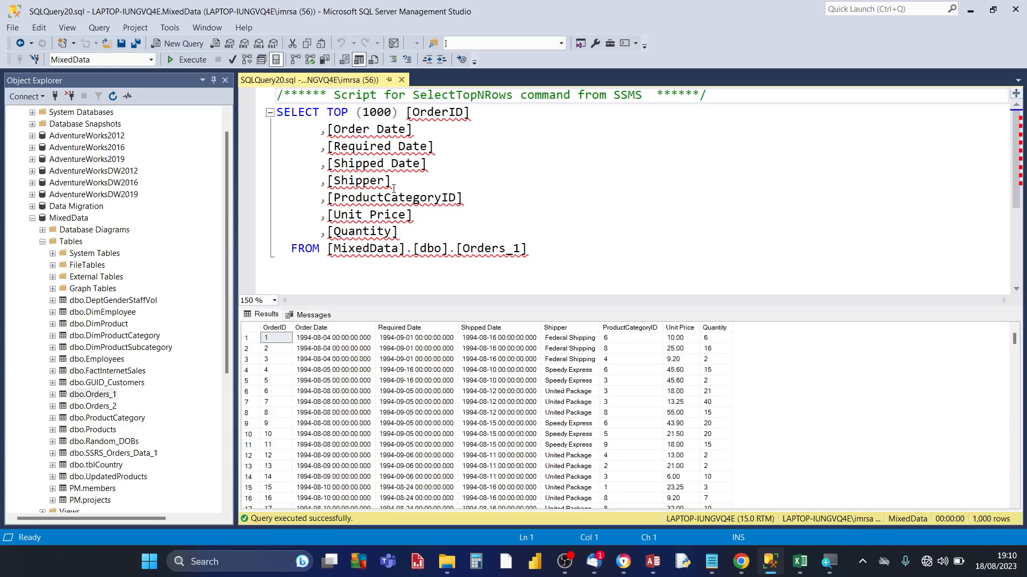
pyautogui.click(409, 112)
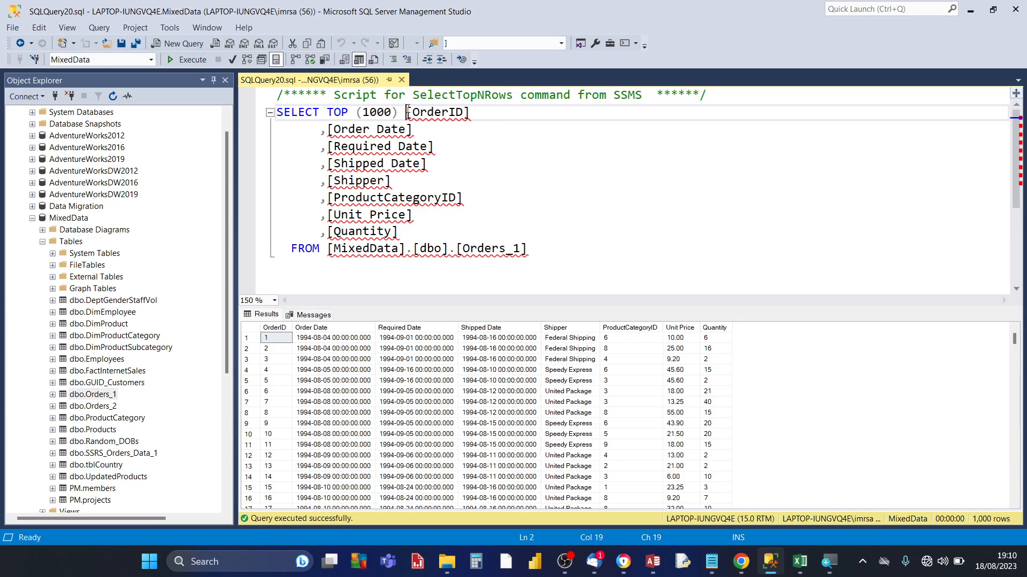
pyautogui.press('BackSpace')
pyautogui.press('BackSpace')
pyautogui.press('BackSpace')
pyautogui.press('BackSpace')
pyautogui.press('BackSpace')
pyautogui.press('BackSpace')
pyautogui.press('BackSpace')
pyautogui.press('BackSpace')
pyautogui.press('BackSpace')
pyautogui.press('BackSpace')
pyautogui.press('BackSpace')
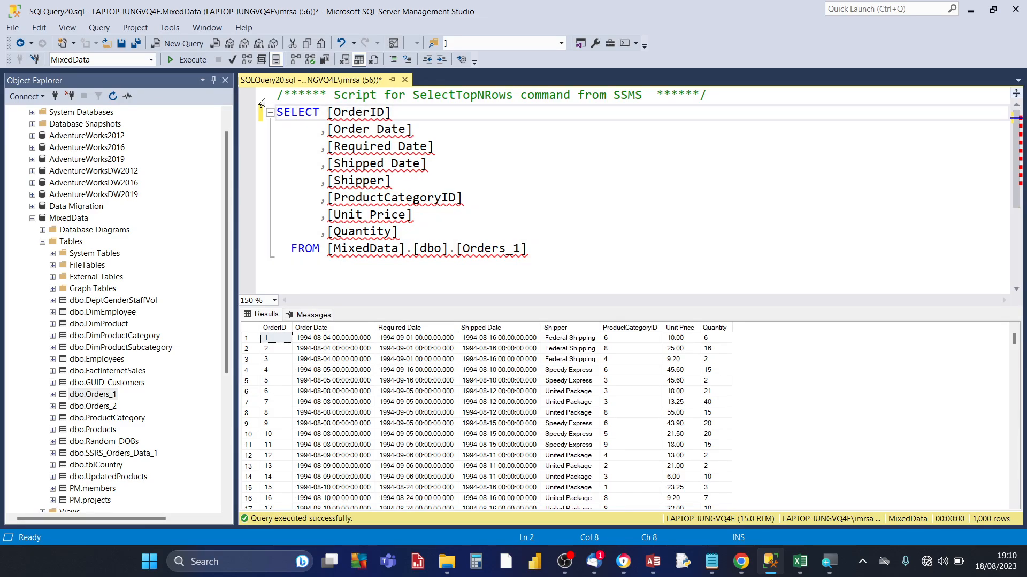
pyautogui.click(192, 61)
# - Replace the column list of the Orders_1 query with COUNT(*) and run it to count the table's rows
pyautogui.keyDown('shift'); pyautogui.click(406, 197); pyautogui.keyUp('shift')
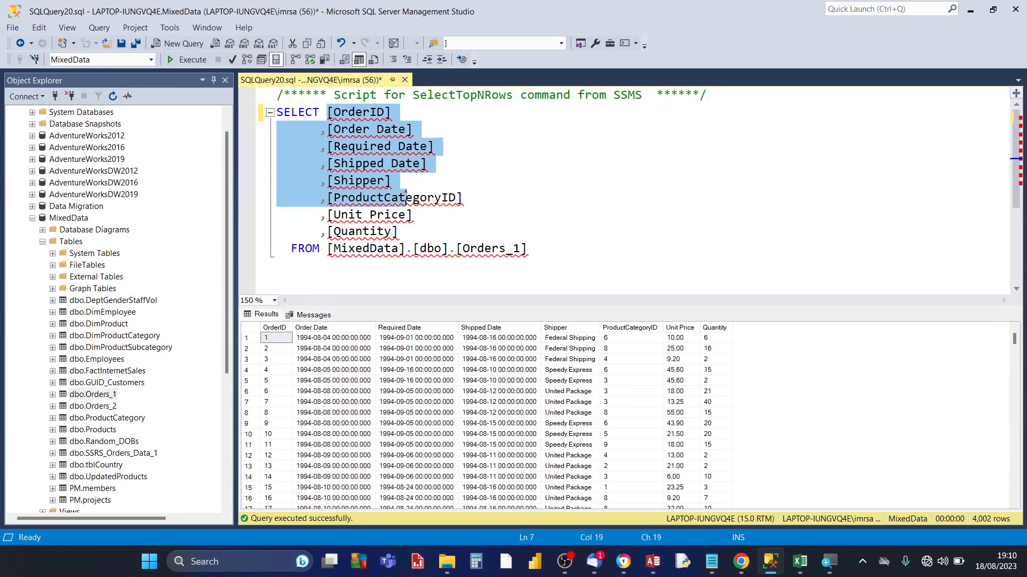
pyautogui.moveTo(406, 197); pyautogui.dragTo(443, 229)
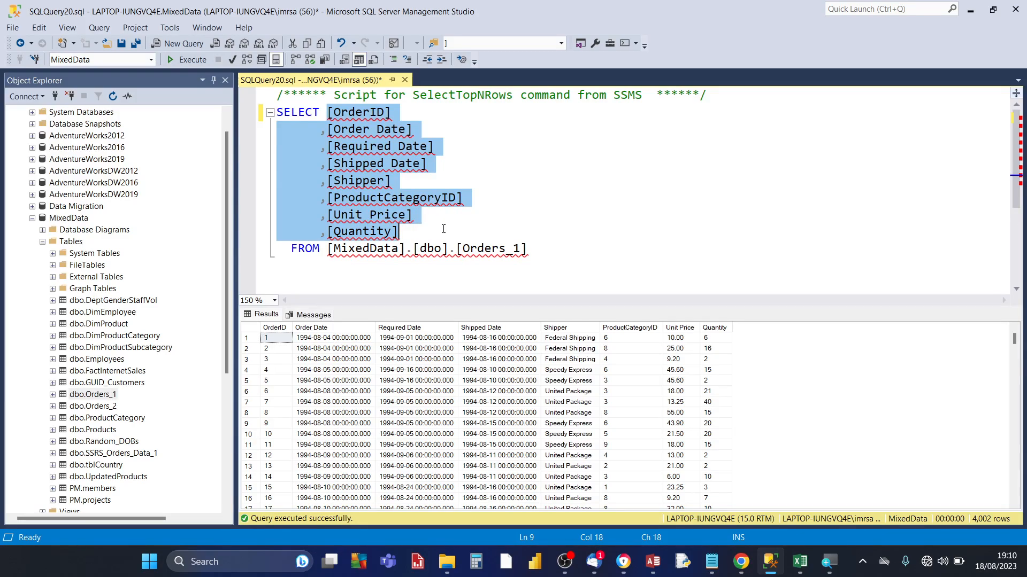
pyautogui.write('COUNT')
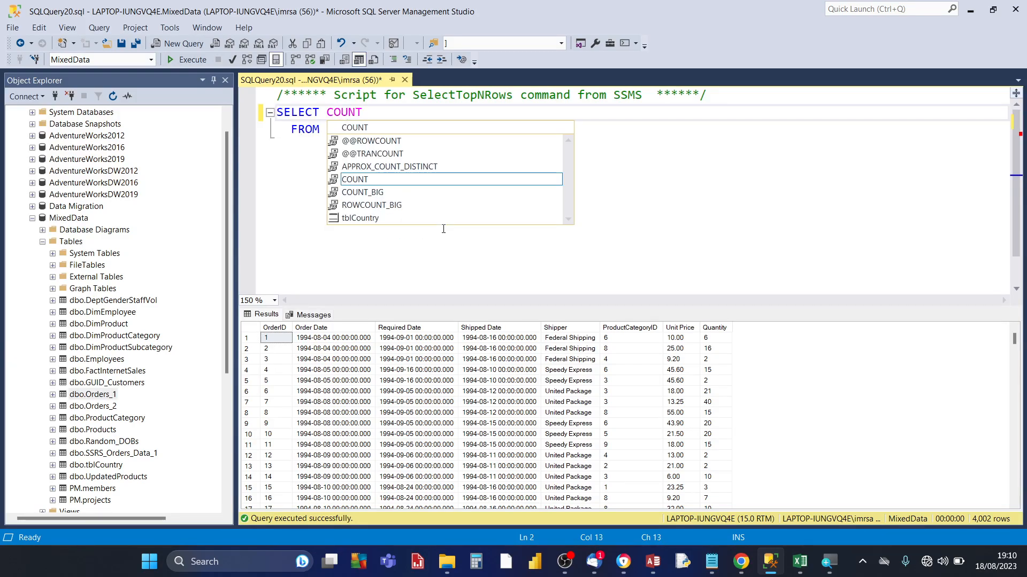
pyautogui.write('(')
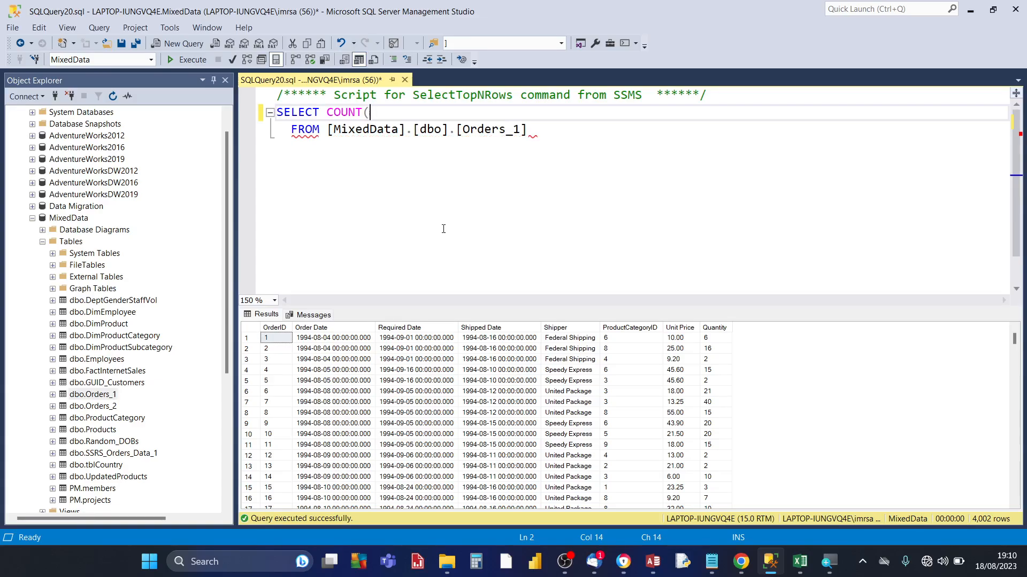
pyautogui.write('*)')
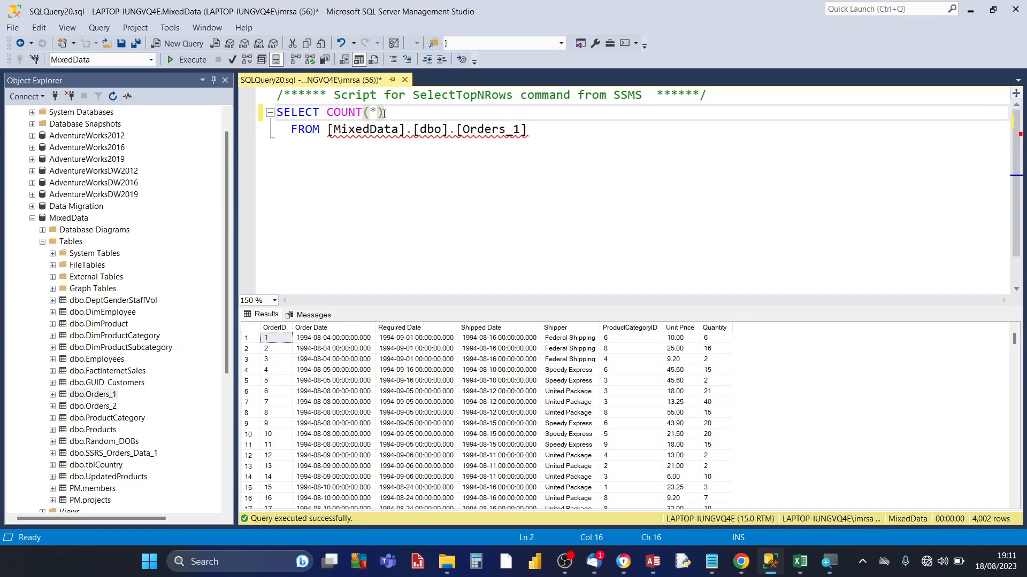
pyautogui.click(312, 130)
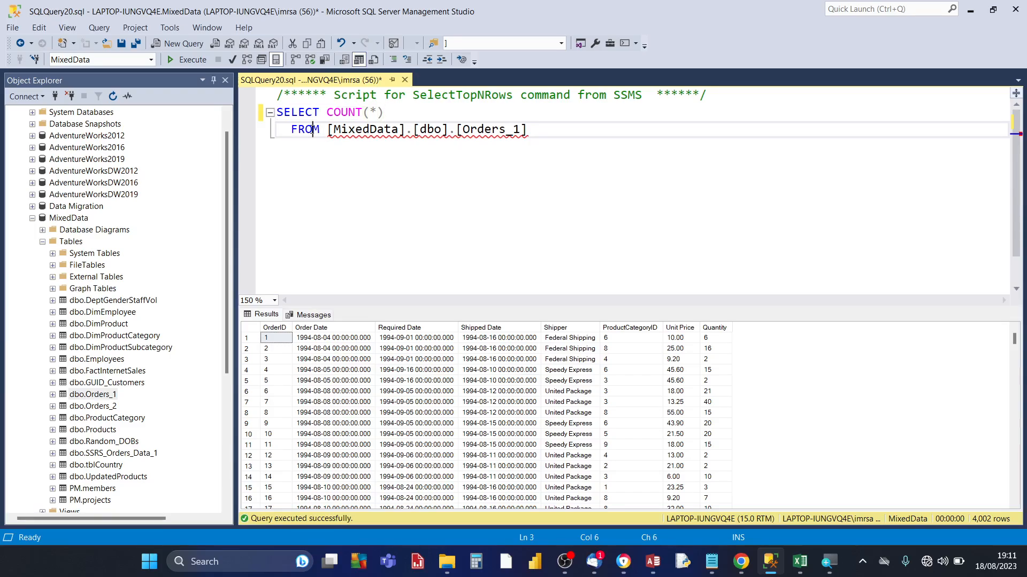
pyautogui.click(376, 130)
pyautogui.moveTo(394, 130)
pyautogui.click(100, 396)
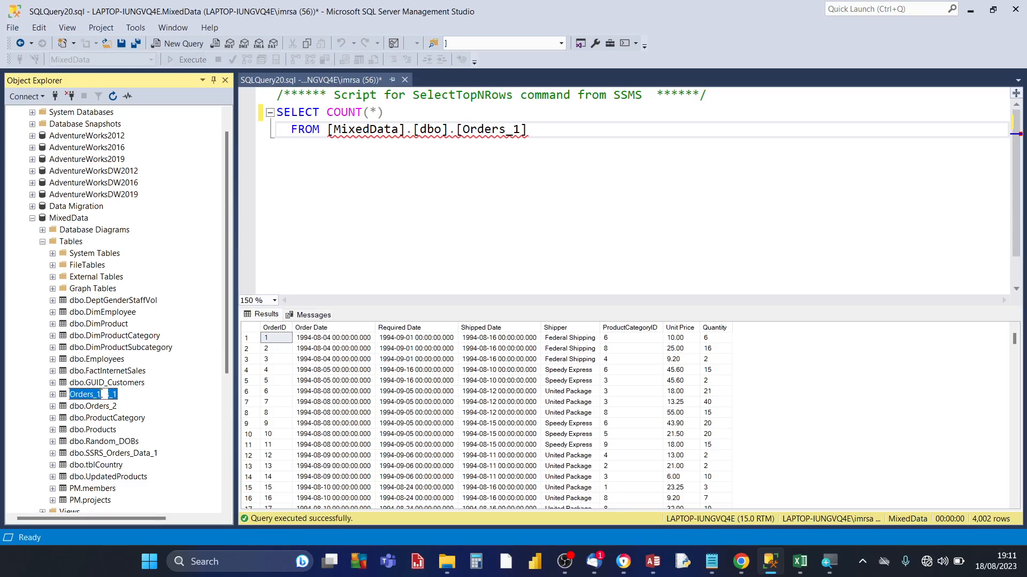
pyautogui.click(295, 261)
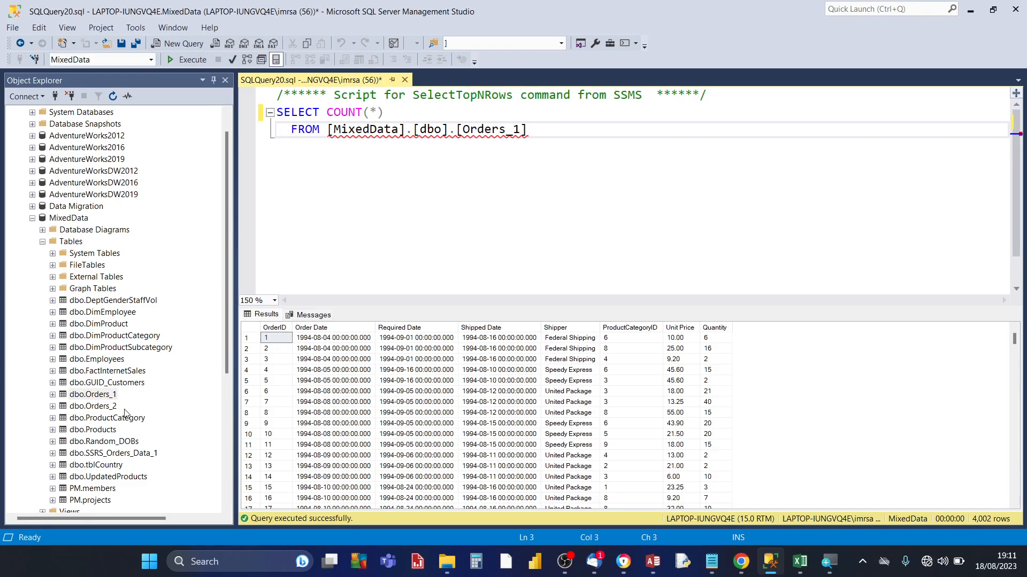
pyautogui.click(191, 62)
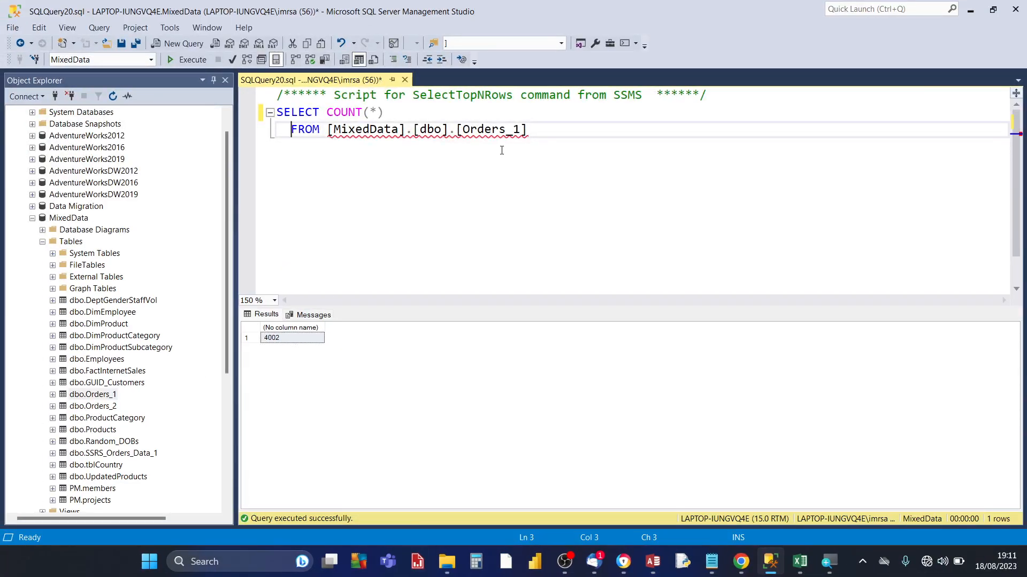
# - Change the table in the row count query to Orders_2 and run it
pyautogui.click(516, 129)
pyautogui.press('Delete')
pyautogui.write('2')
pyautogui.click(199, 60)
pyautogui.click(332, 165)
# - Query the top 1000 rows of the dbo.ProductCategory table
pyautogui.click(130, 418)
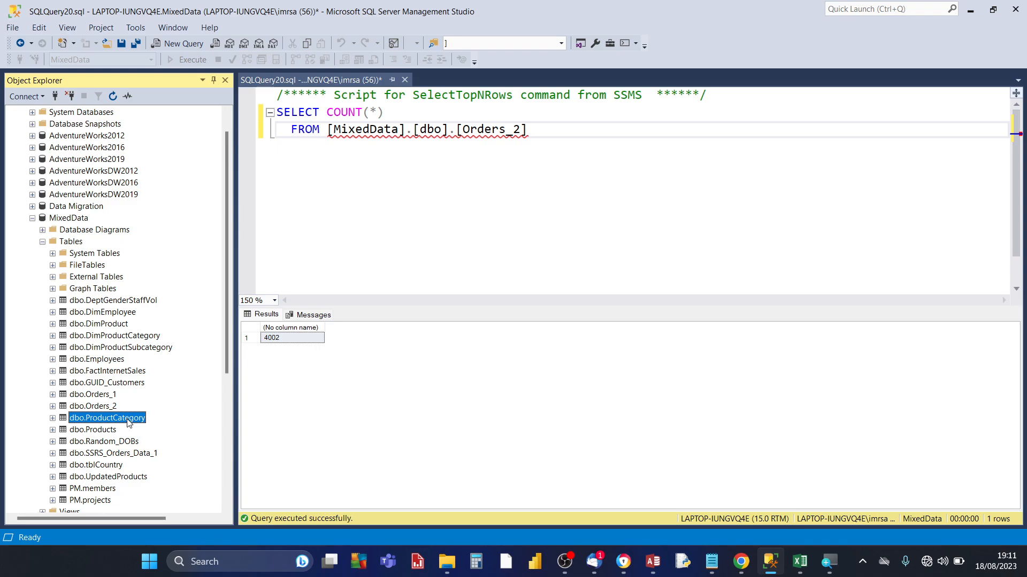
pyautogui.rightClick(128, 422)
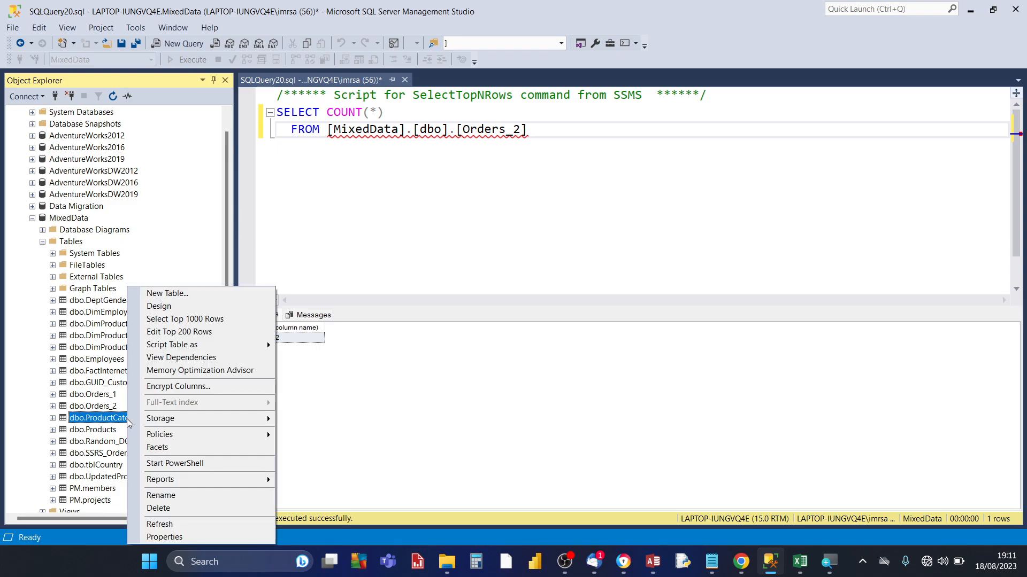
pyautogui.click(181, 319)
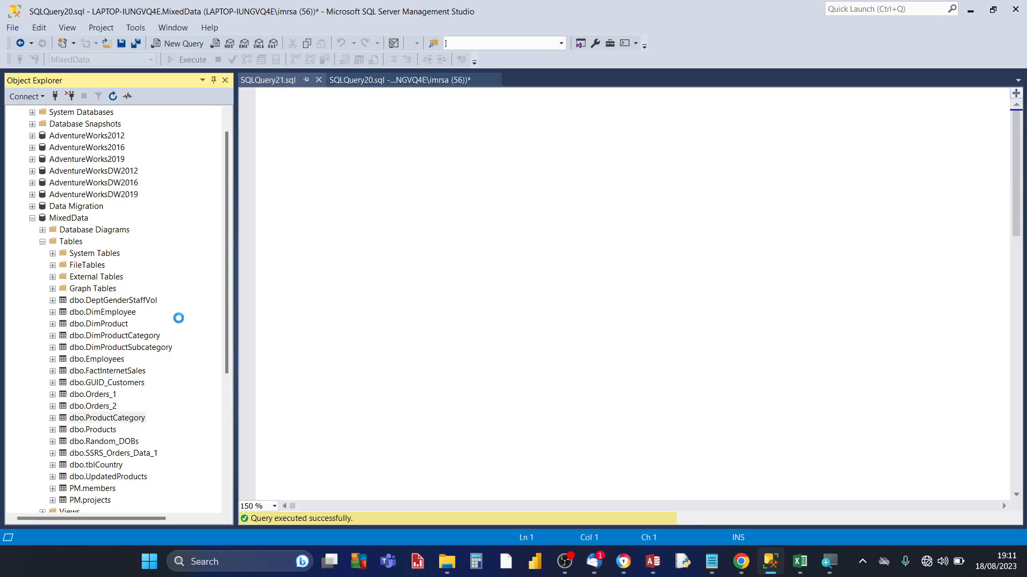